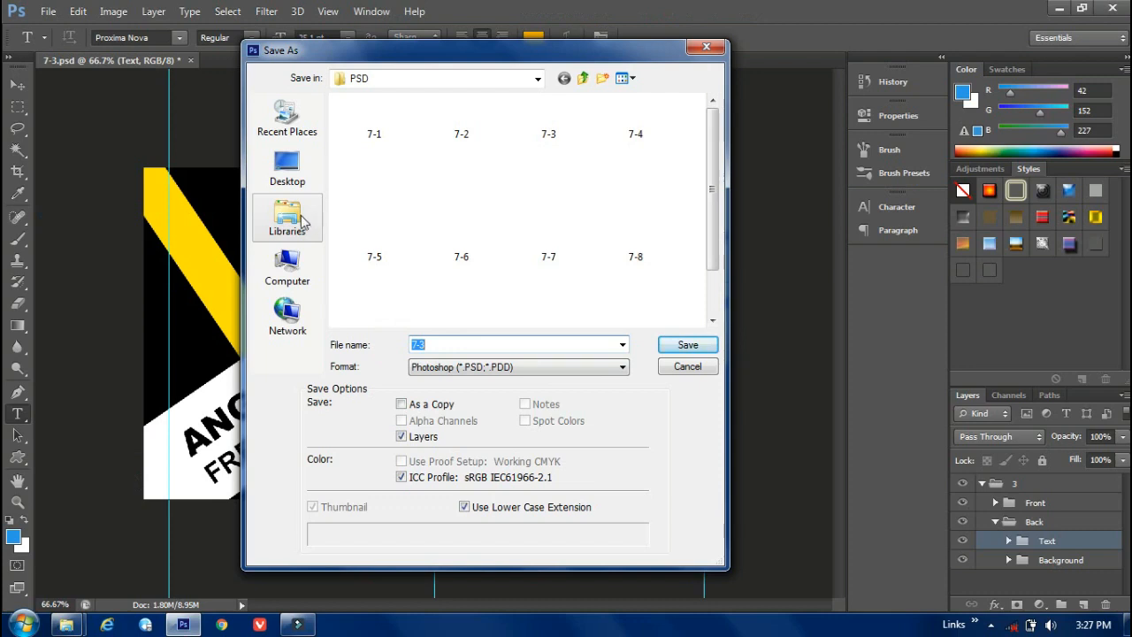
- Set the save location to the KARTU NAMA folder in the Pictures library
left_click(301, 221)
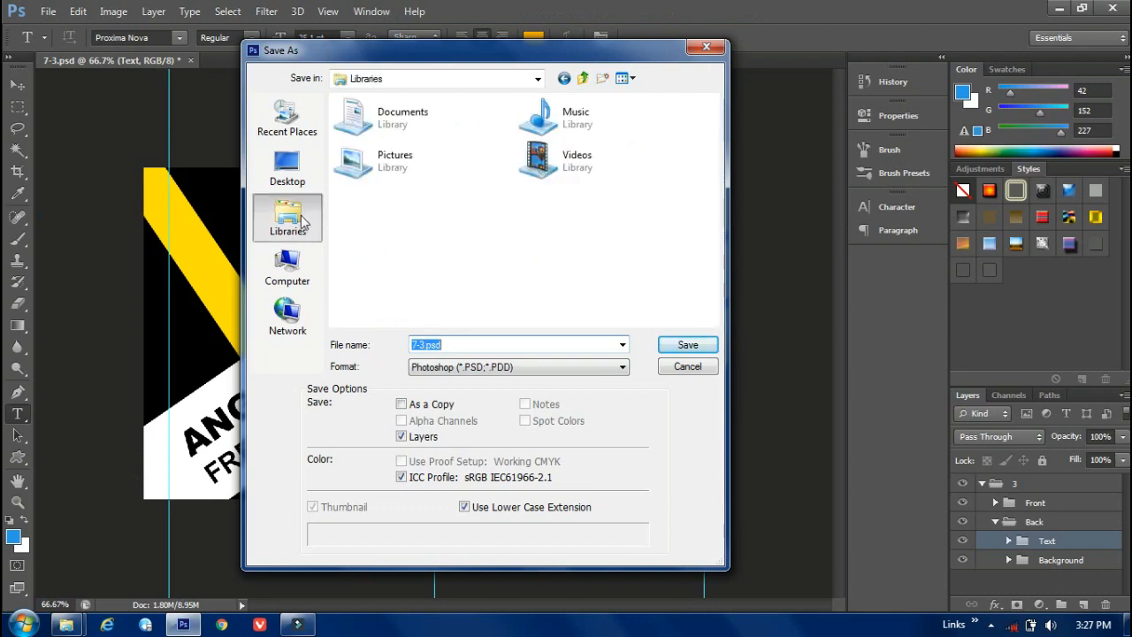
double_click(416, 173)
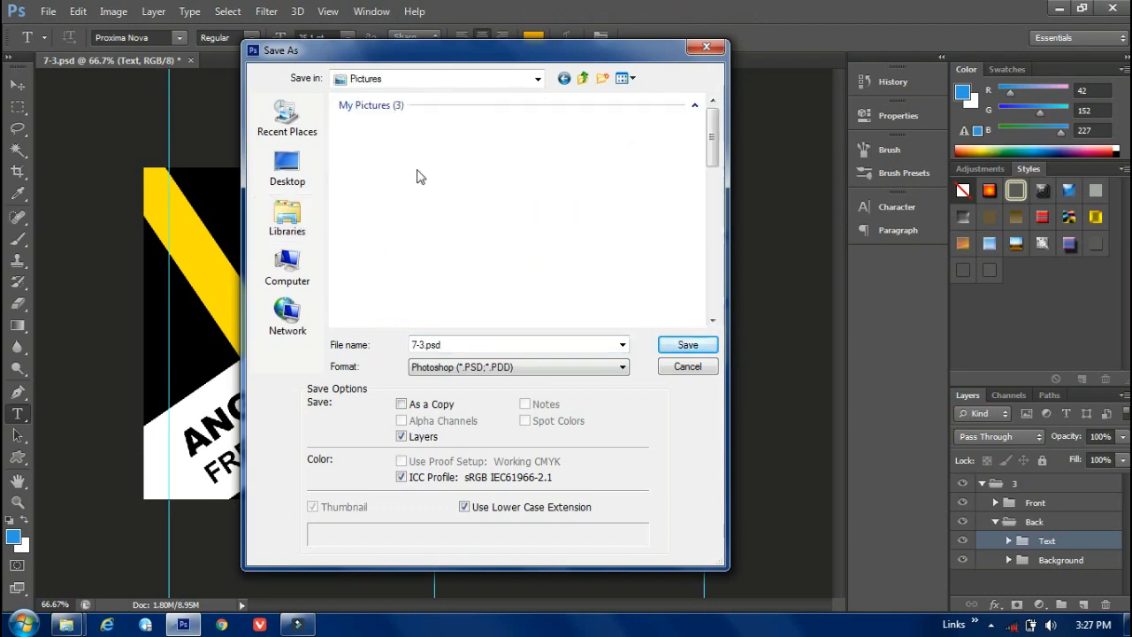
left_click_drag(718, 131, 715, 222)
left_click(518, 139)
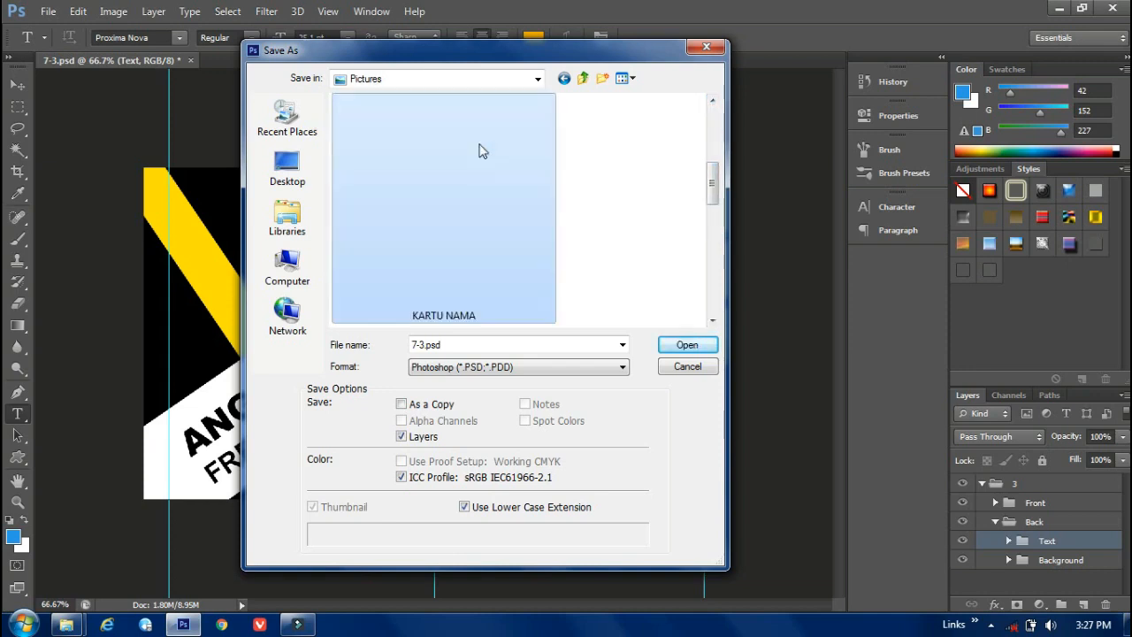
double_click(456, 283)
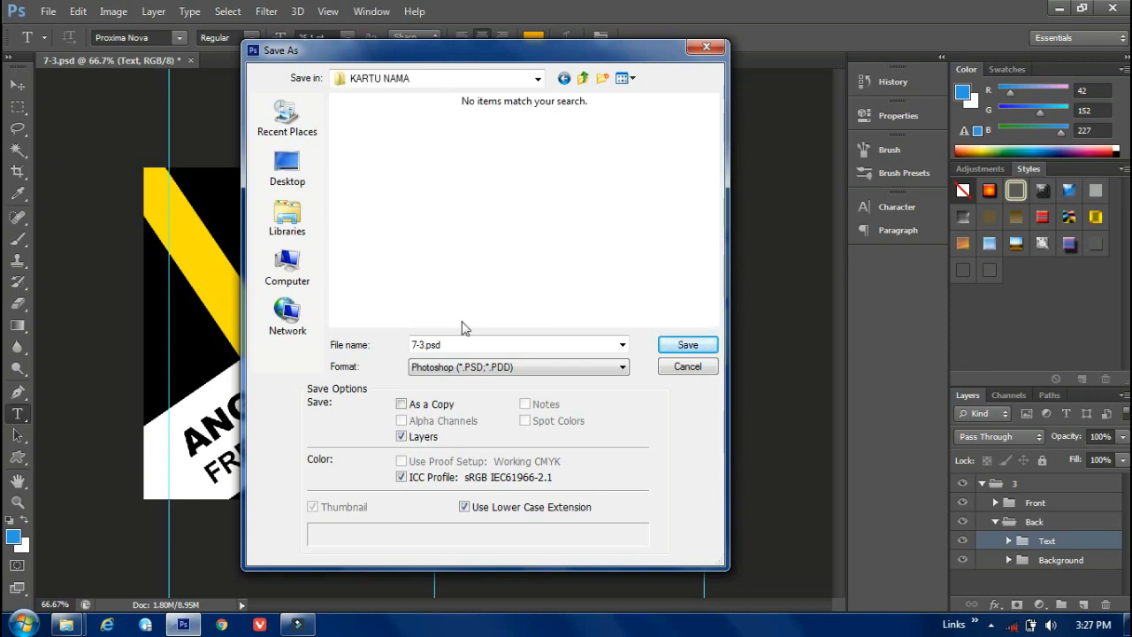
- Save the visible card side as a JPEG named DEPAN, with quality 10 (Maximum) and progressive format
left_click(450, 375)
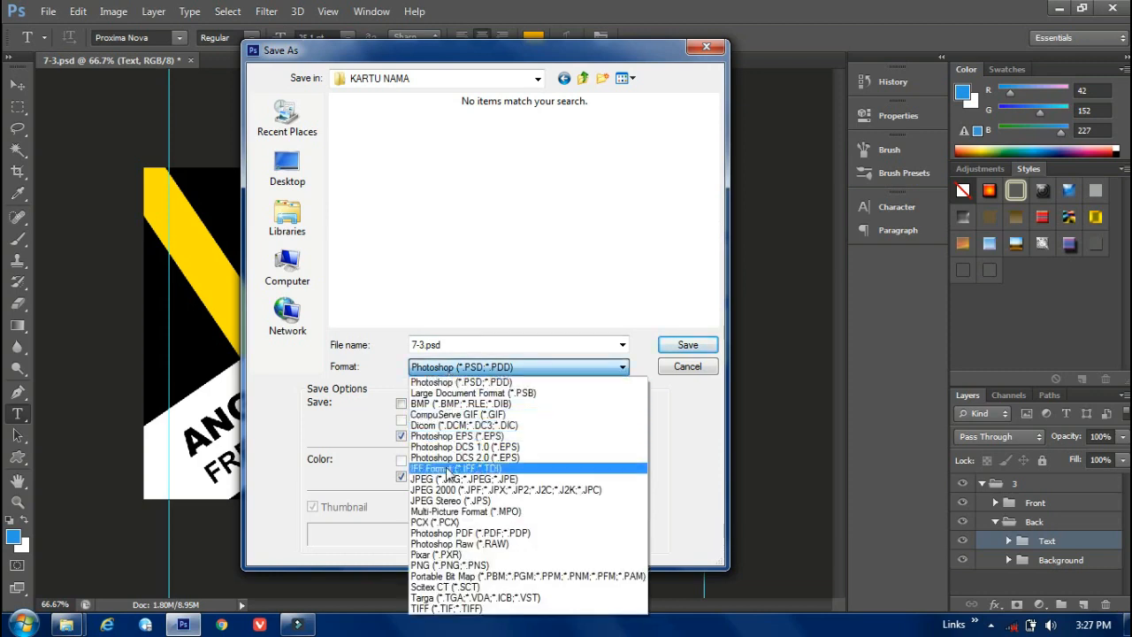
left_click(447, 478)
double_click(443, 346)
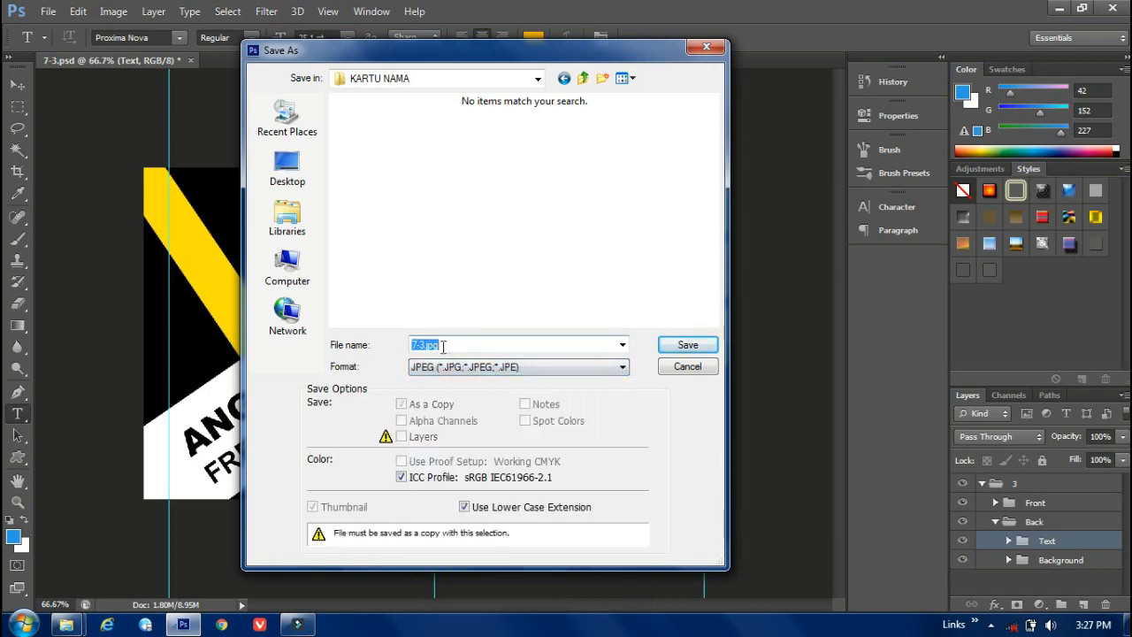
type("DEPAN")
left_click(692, 349)
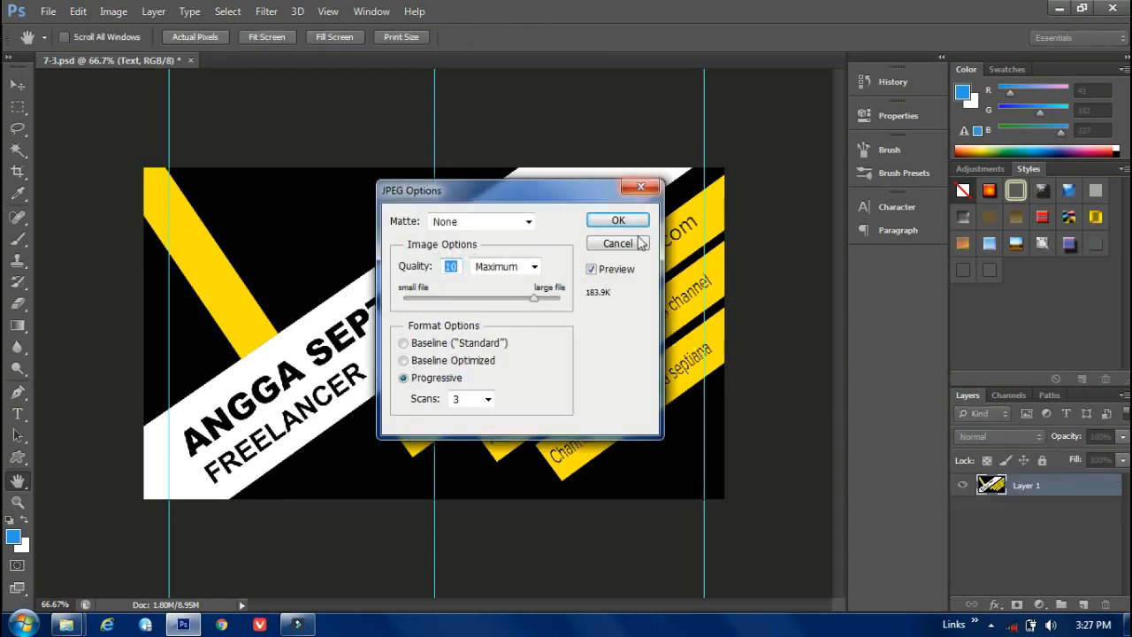
left_click(636, 222)
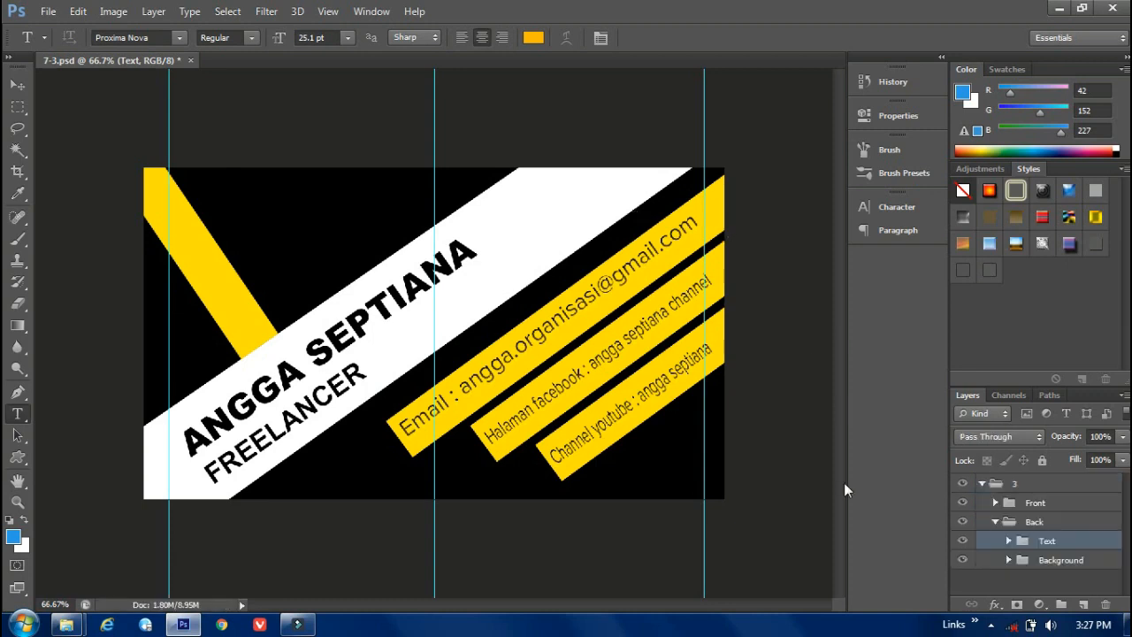
- Hide the Front group and begin saving the other card side as a copy in JPEG format
left_click(963, 502)
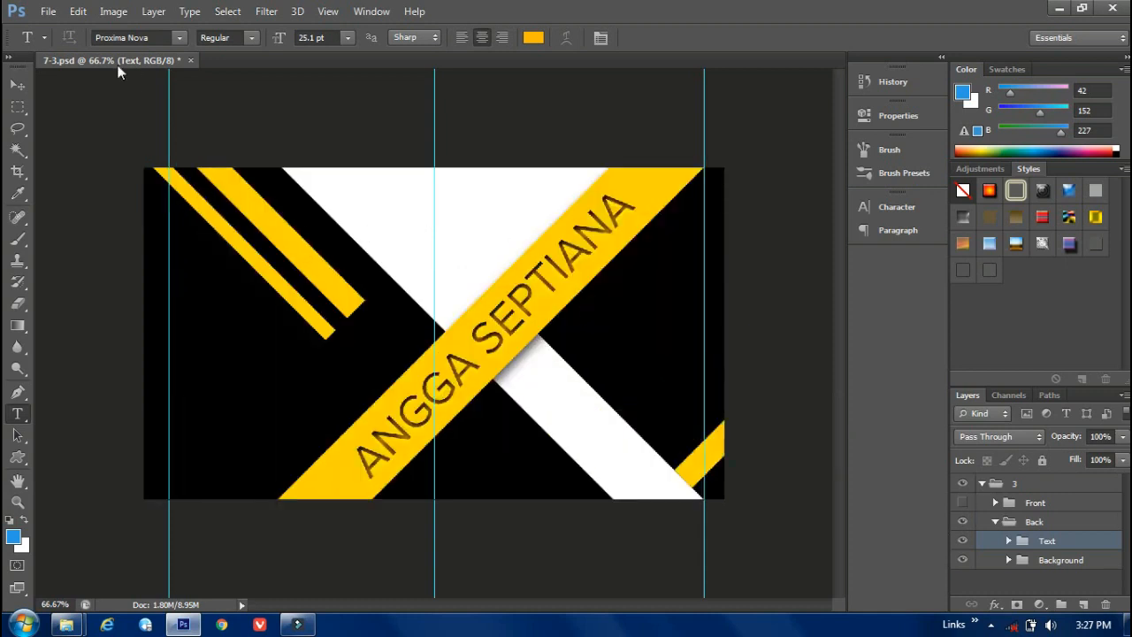
left_click(48, 13)
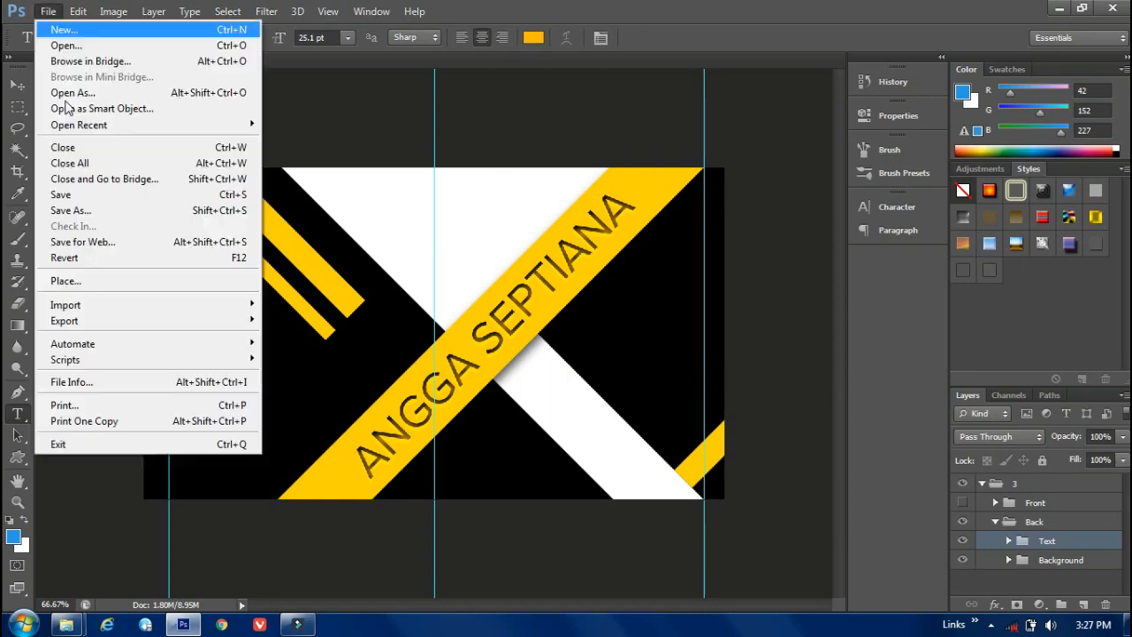
left_click(88, 212)
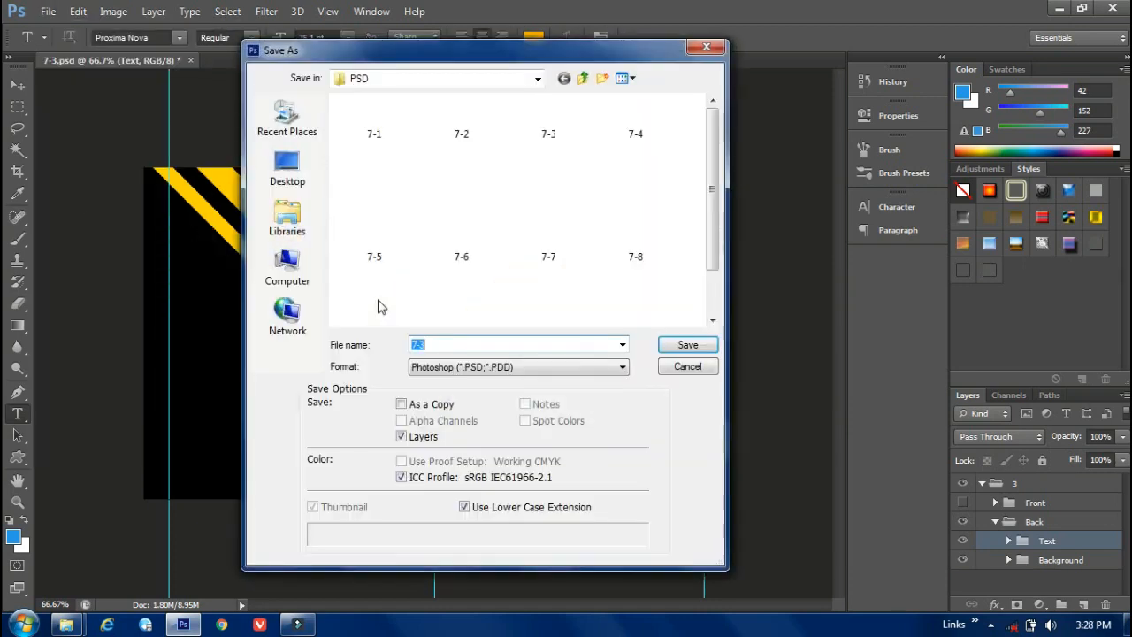
left_click(460, 377)
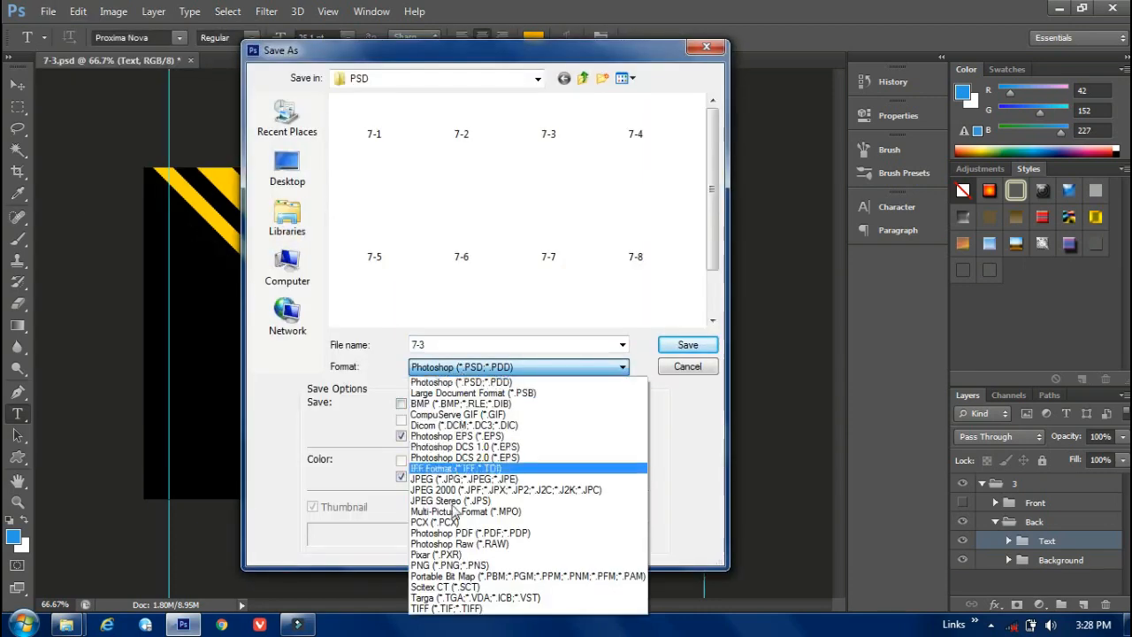
left_click(464, 478)
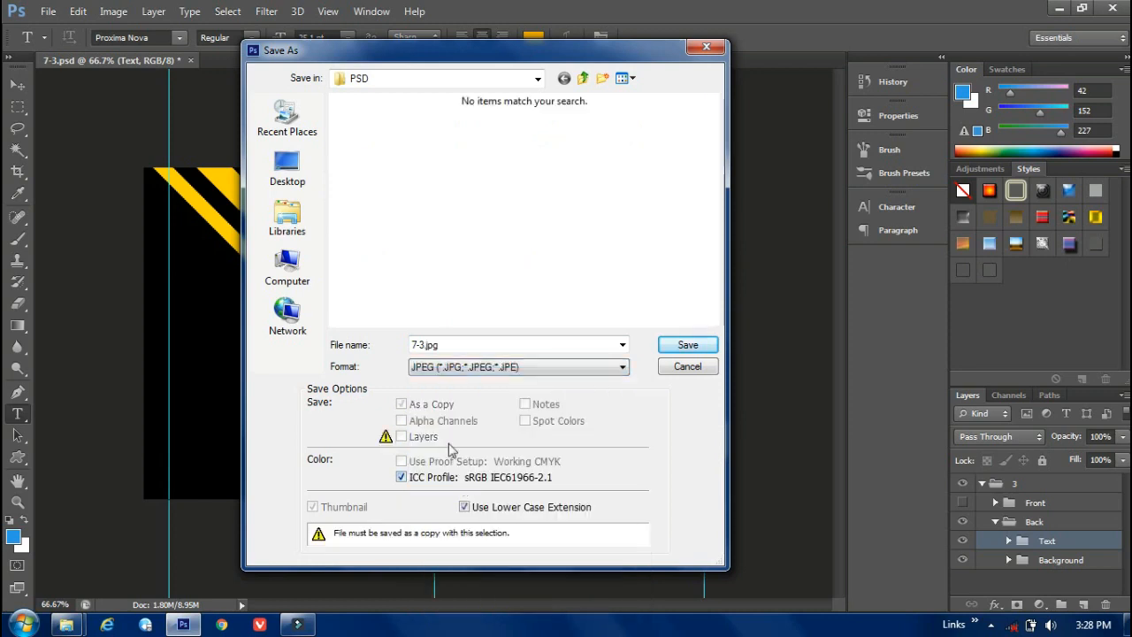
double_click(442, 345)
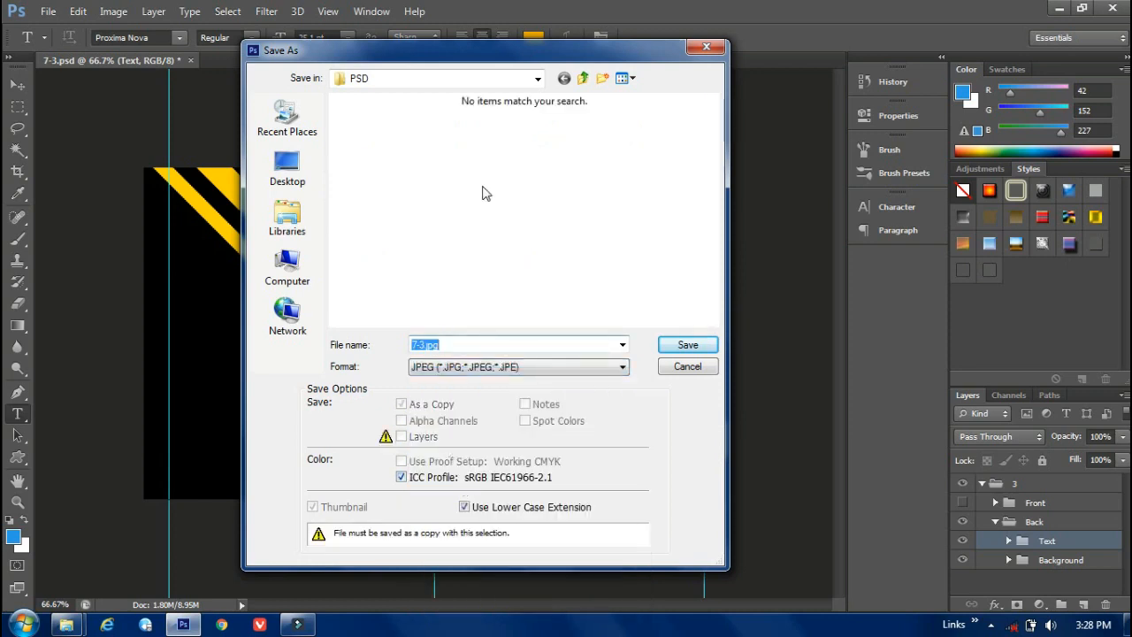
- Choose the KARTU NAMA folder in the Pictures library as the destination for the JPEG copy
left_click(297, 213)
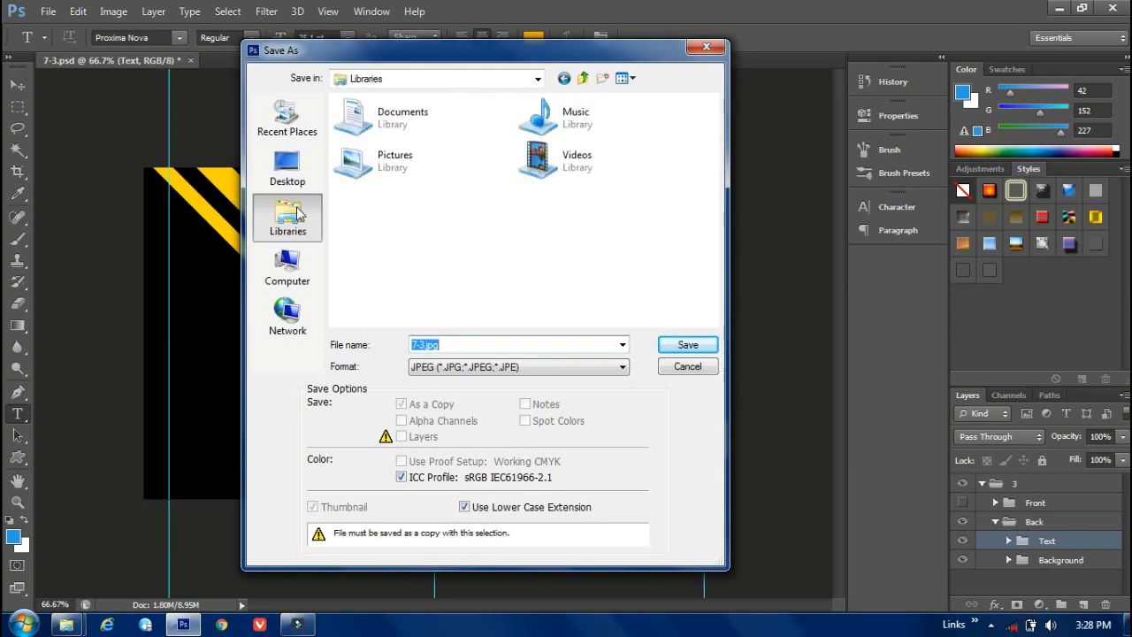
double_click(362, 163)
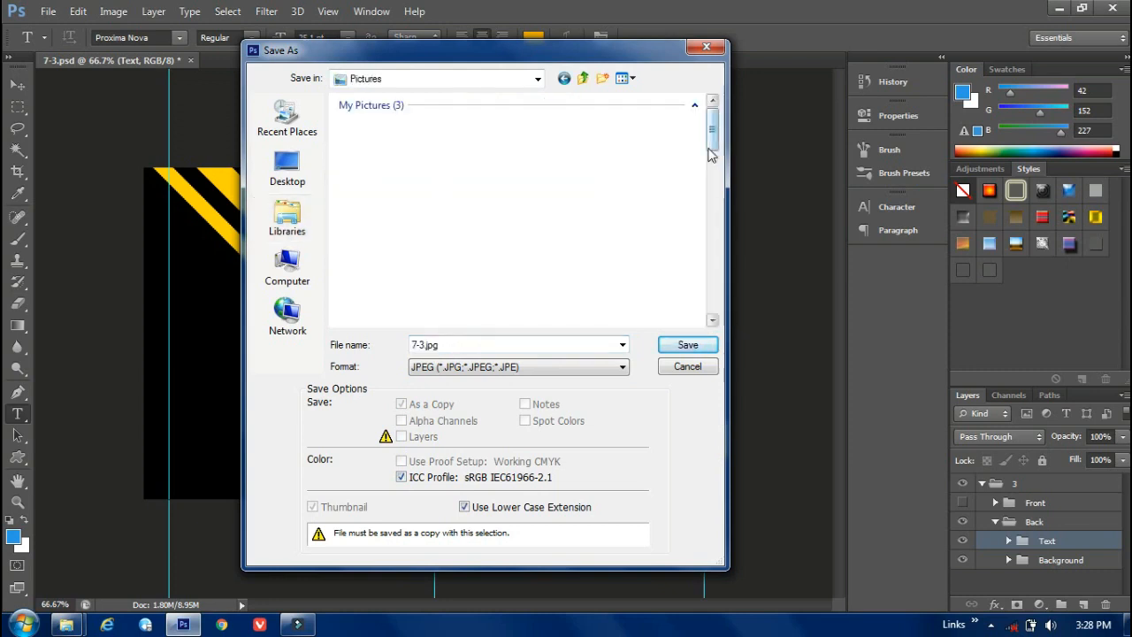
left_click_drag(712, 147, 713, 203)
left_click(442, 154)
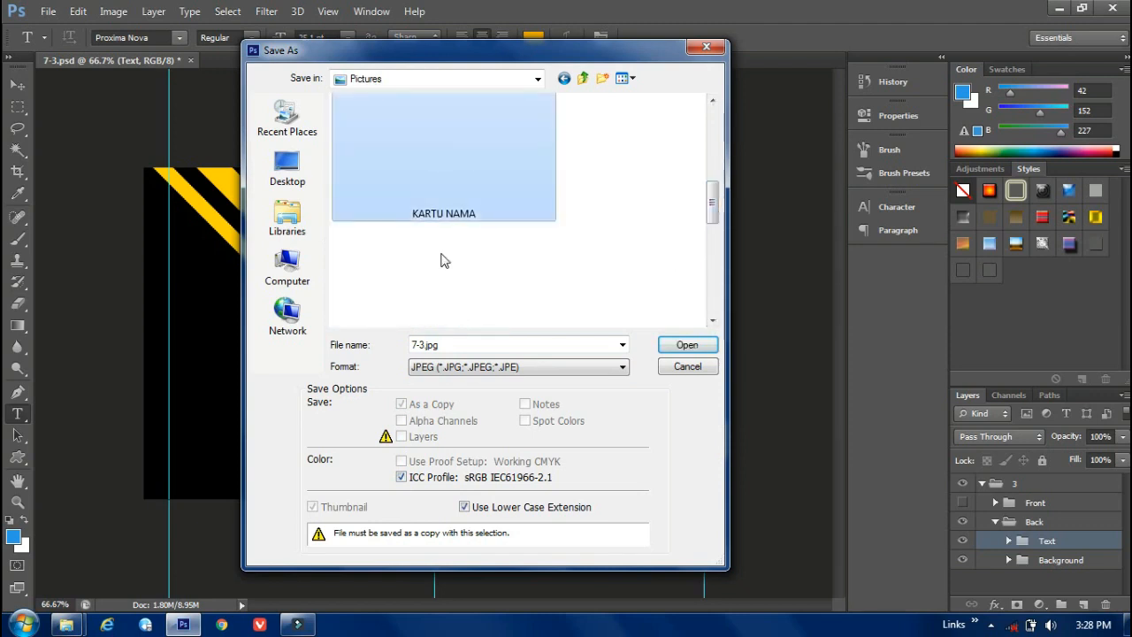
- Name the JPEG copy BELAKANG and save it with quality 10 (Maximum) and progressive format
double_click(443, 345)
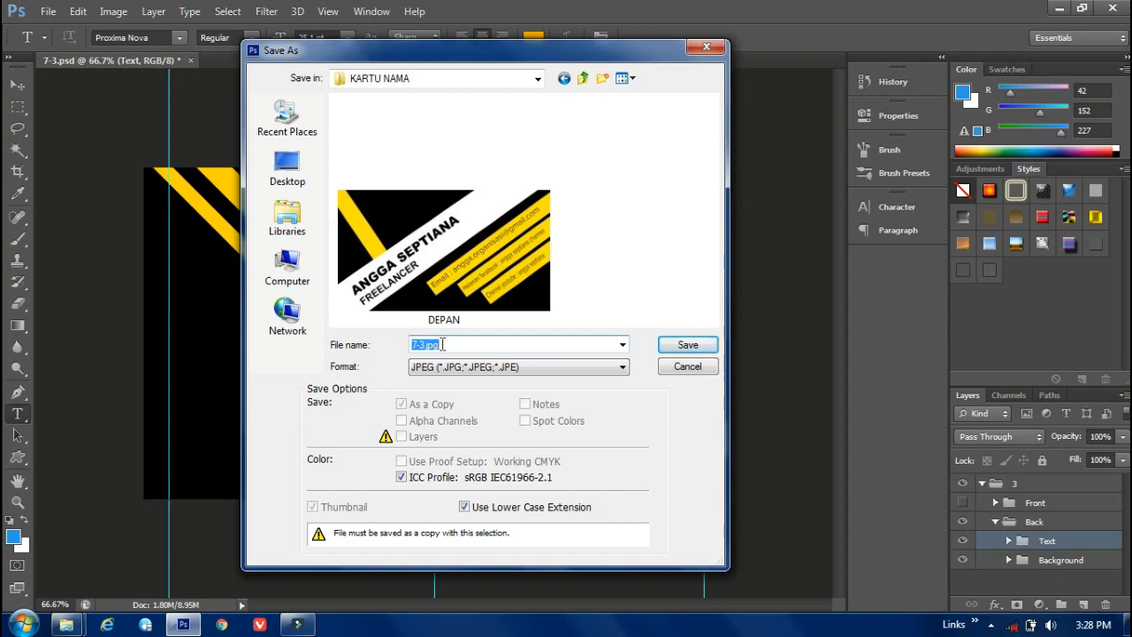
type("BELAKANG")
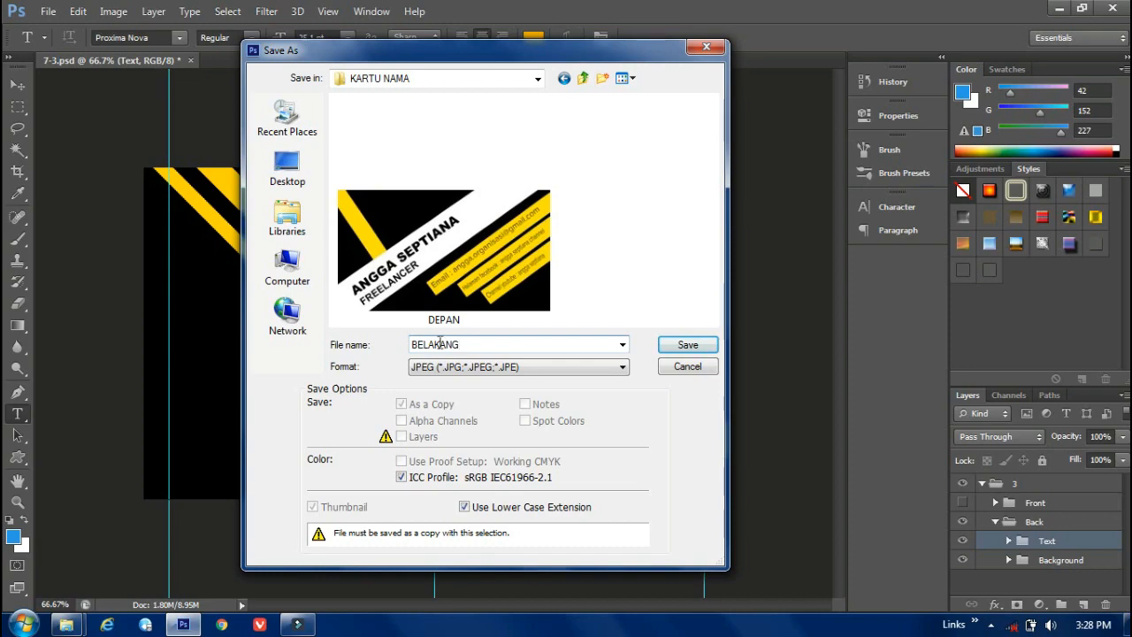
left_click(675, 351)
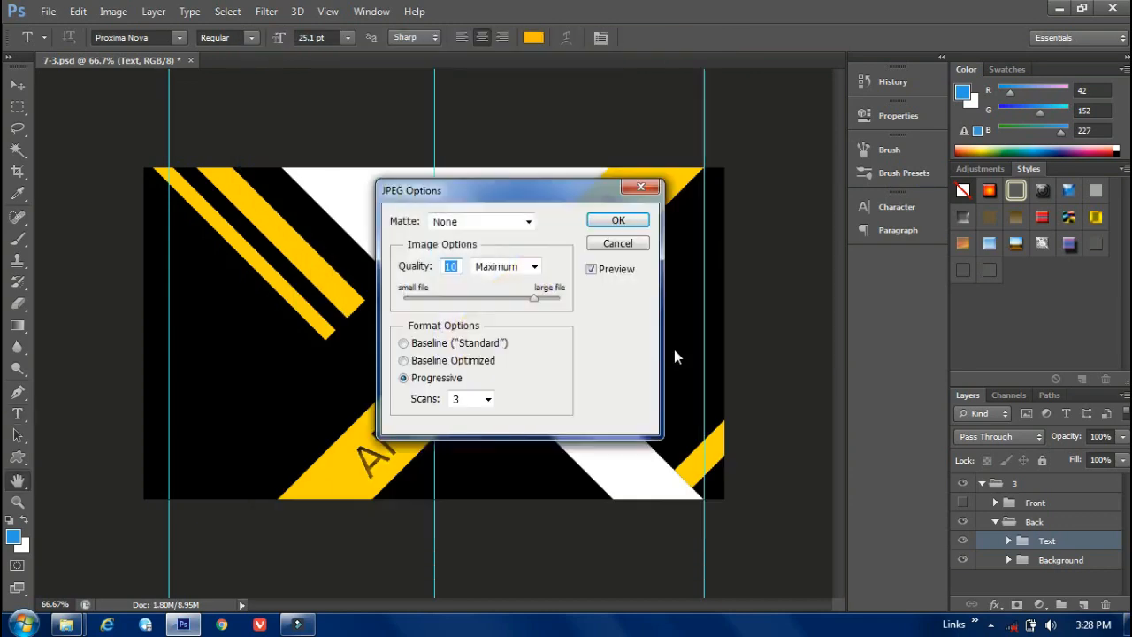
left_click(619, 221)
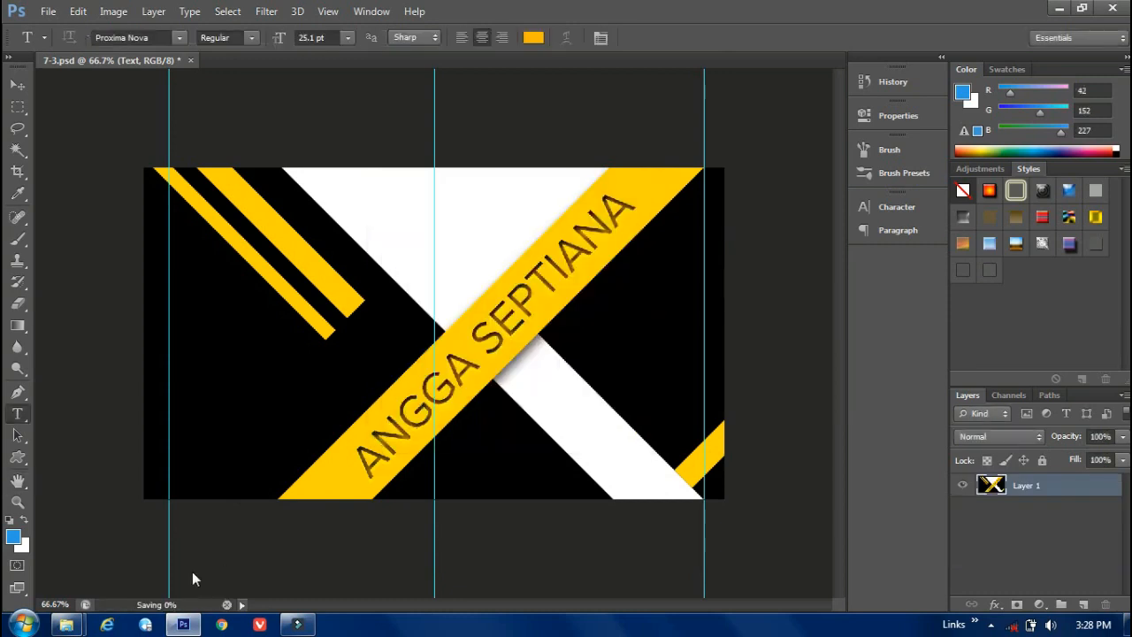
- Switch to the Pictures window in Windows Explorer and open the KARTU NAMA folder
mouse_move(67, 625)
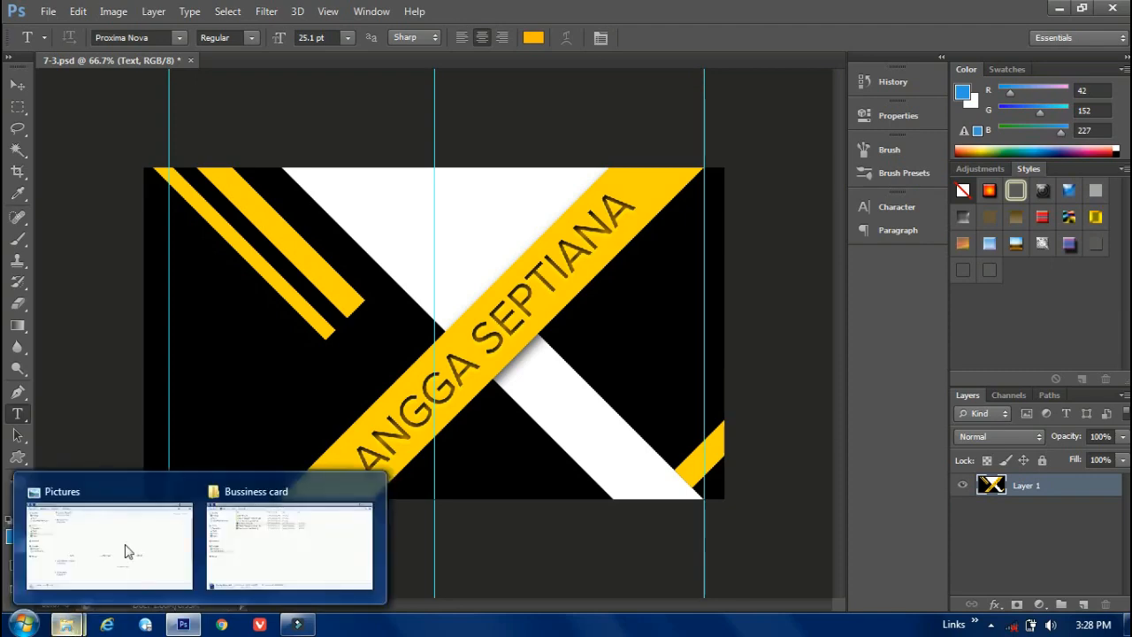
key("alt+Tab")
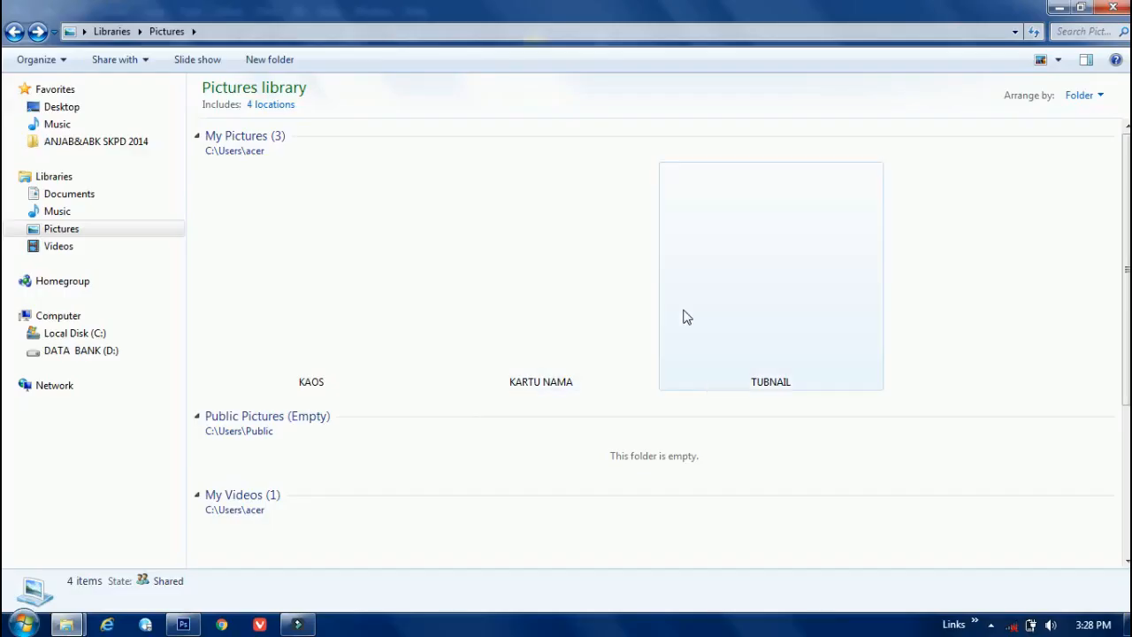
left_click(543, 325)
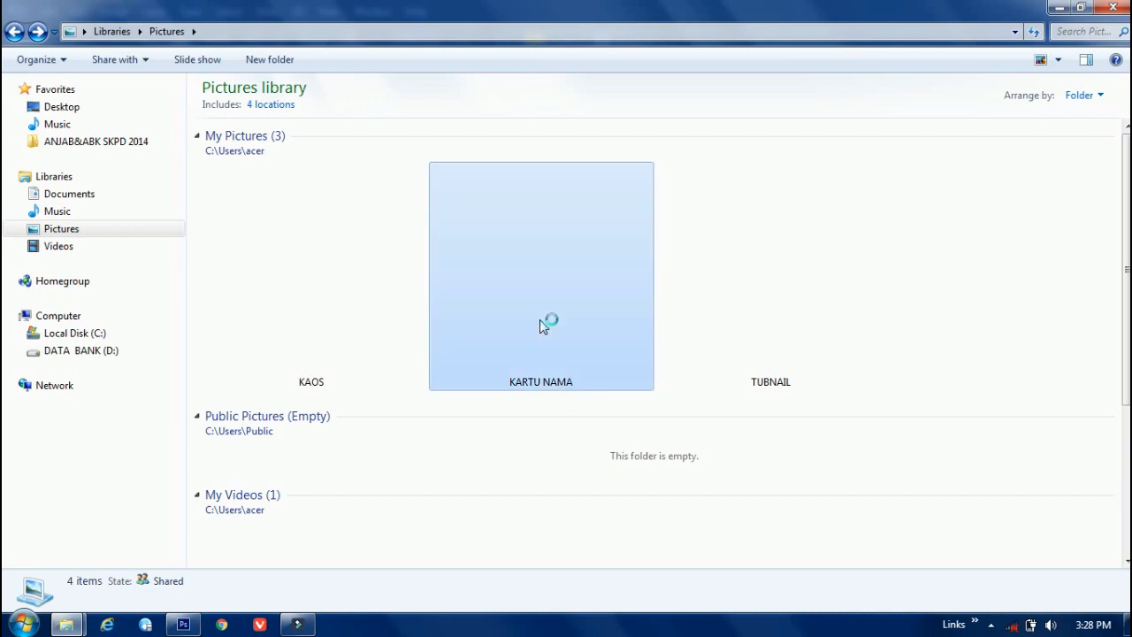
double_click(542, 326)
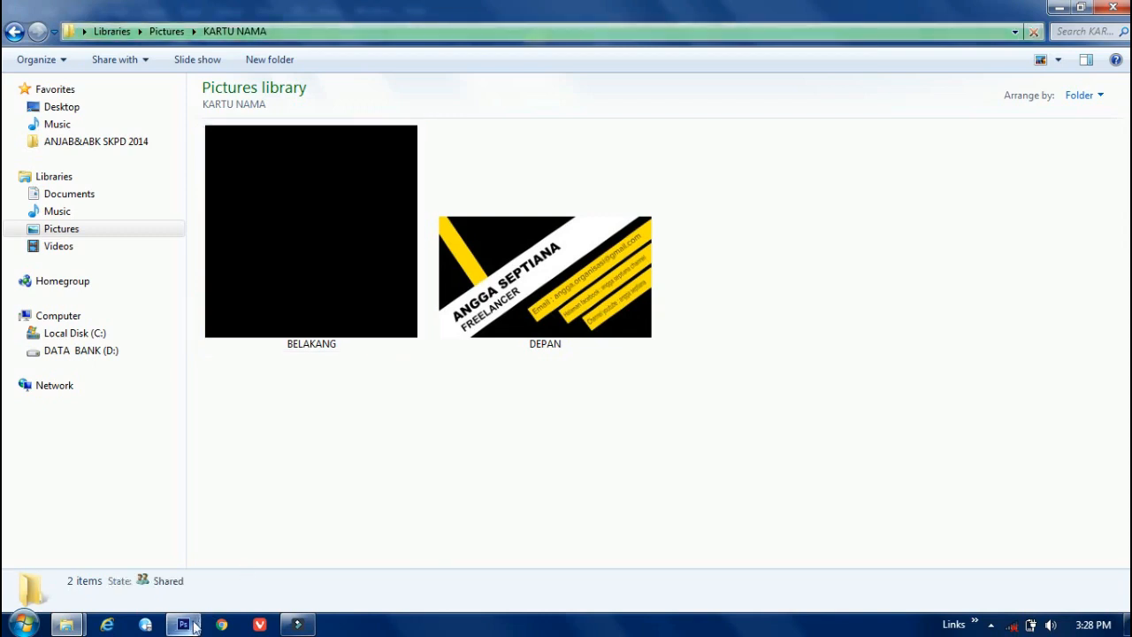
- Switch to the Bussiness card folder window and open the Mockup bisiness card file in Photoshop
mouse_move(195, 624)
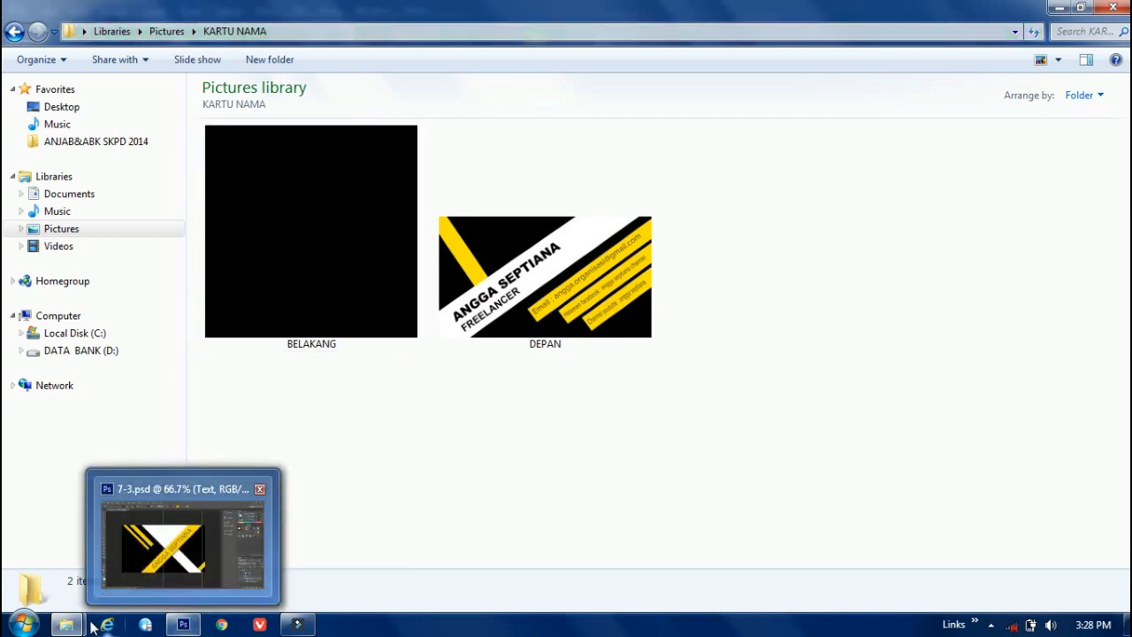
mouse_move(66, 625)
left_click(262, 548)
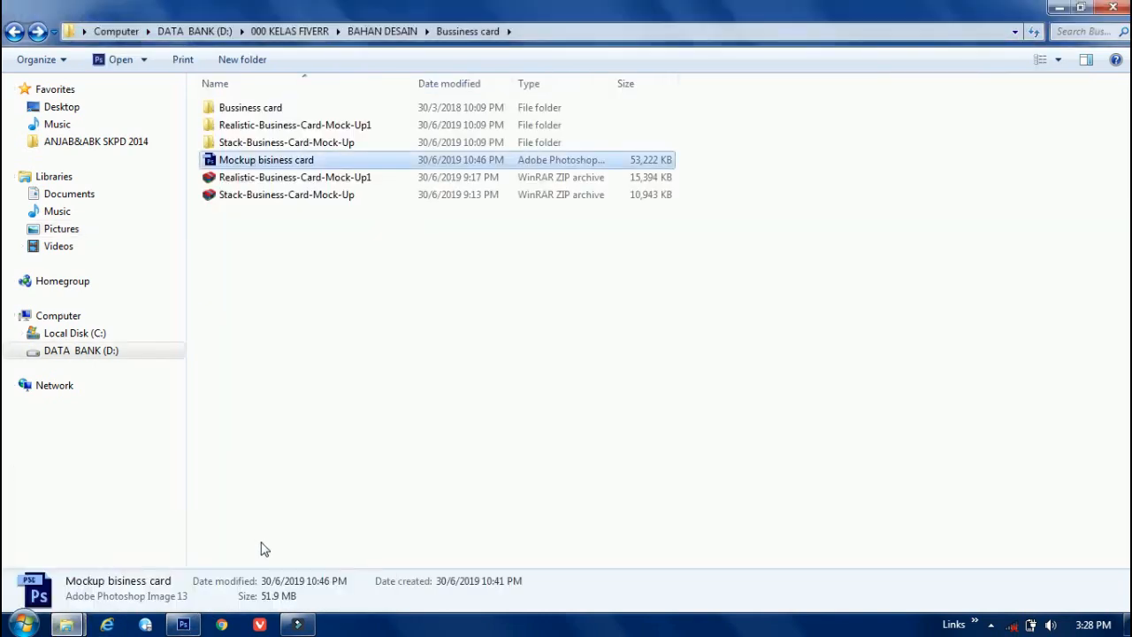
double_click(280, 167)
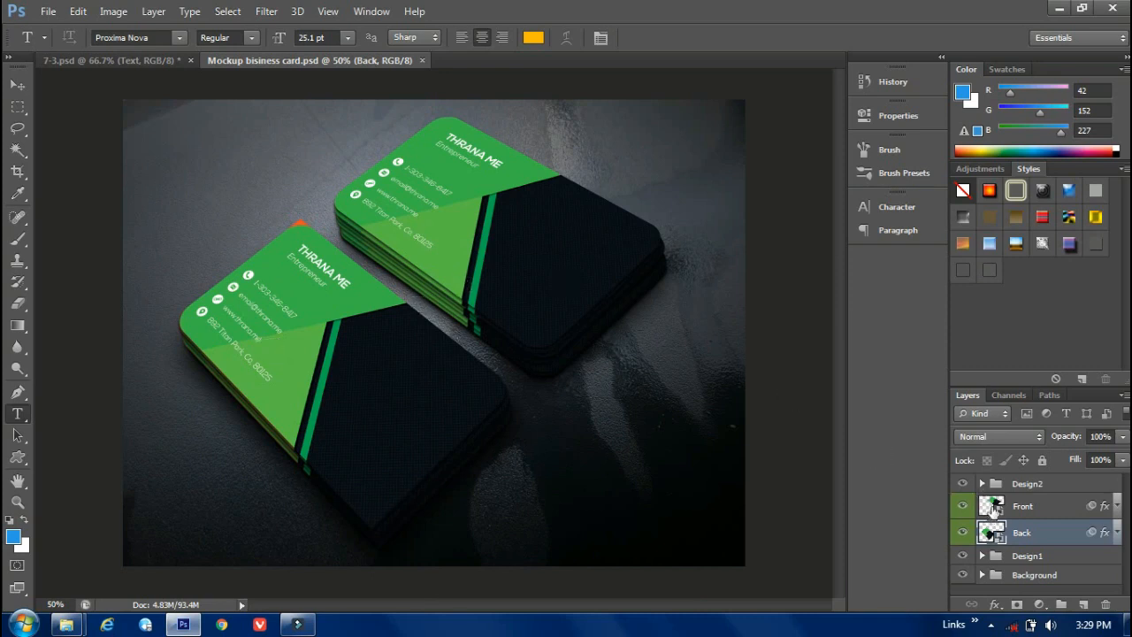
- Open the contents of the Front smart object and delete the green sample artwork on Layer 87
left_click(995, 508)
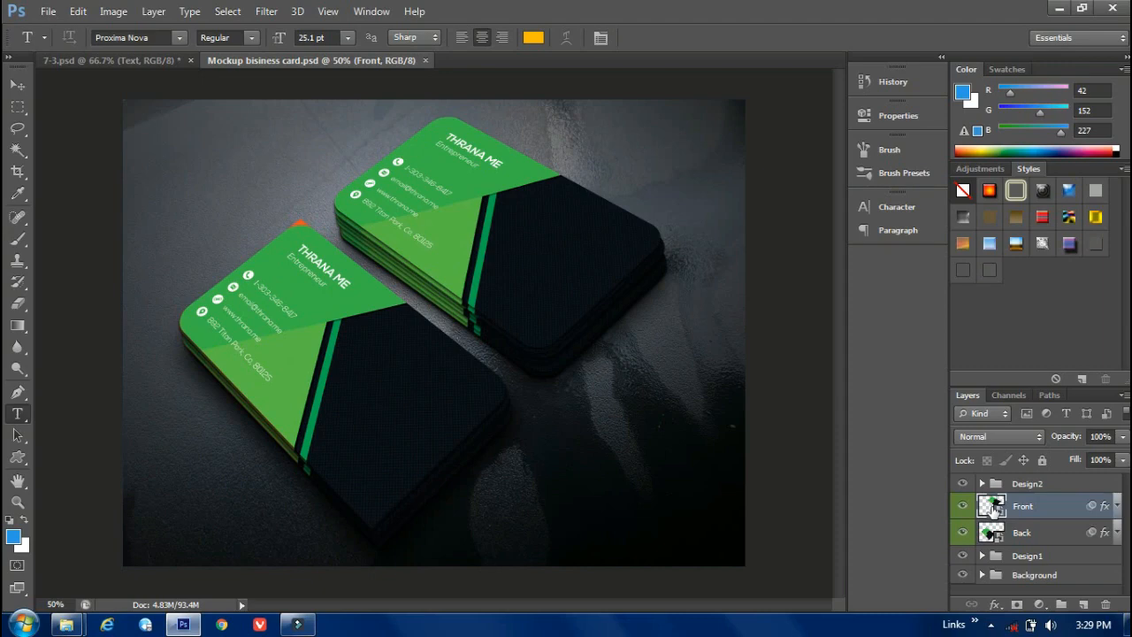
double_click(992, 508)
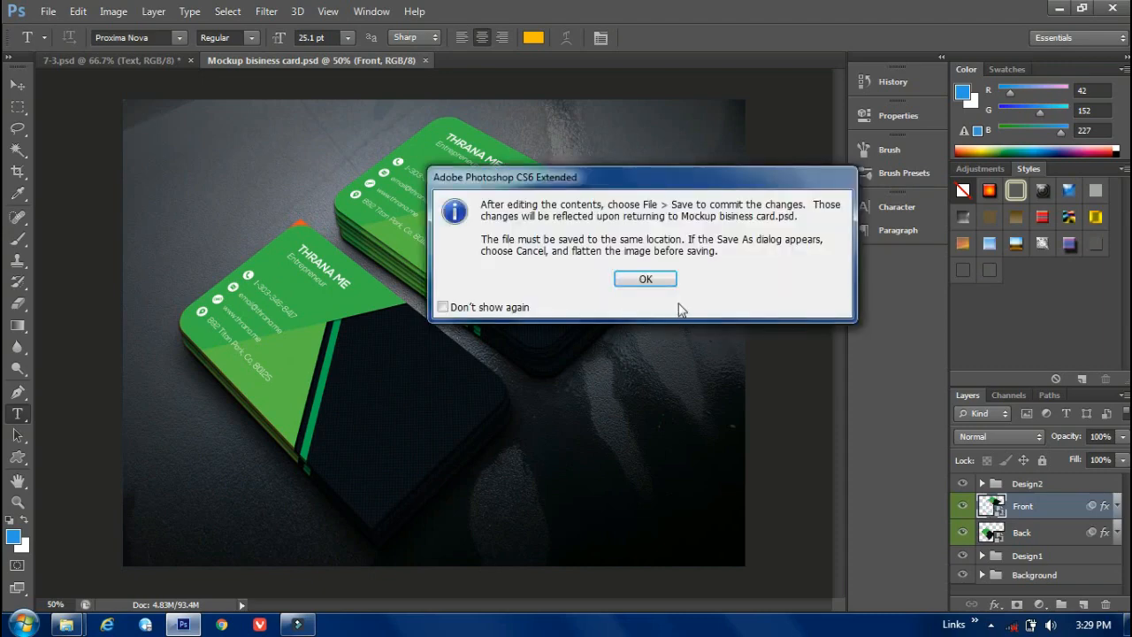
left_click(650, 278)
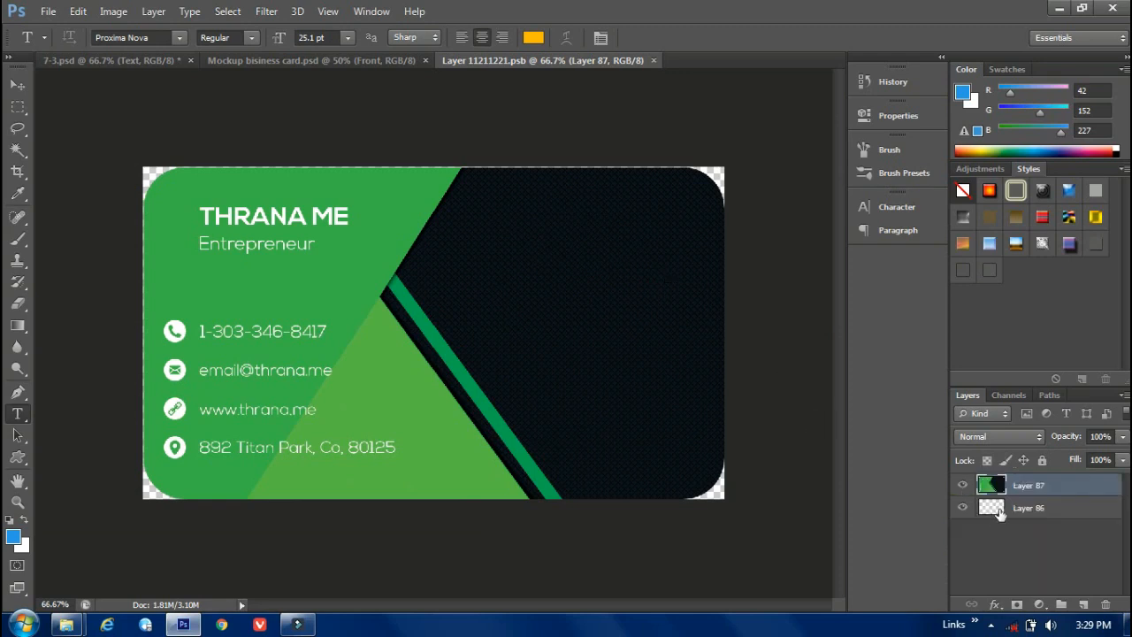
key("Delete")
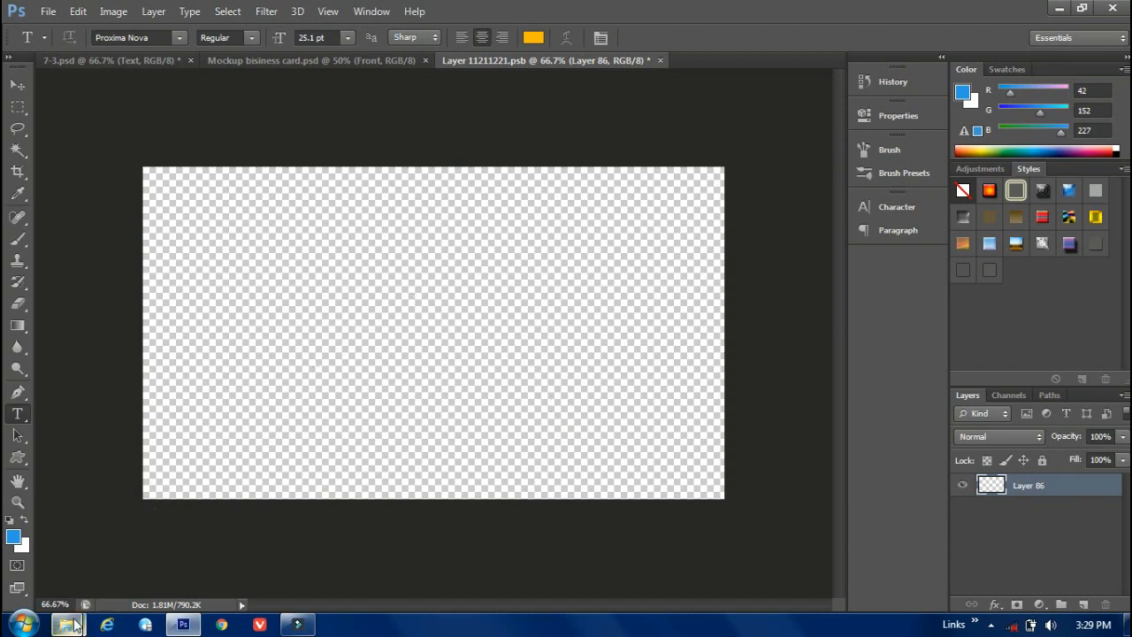
- Switch to the KARTU NAMA folder in Windows Explorer and place the DEPAN image into the open Photoshop smart object document
mouse_move(75, 624)
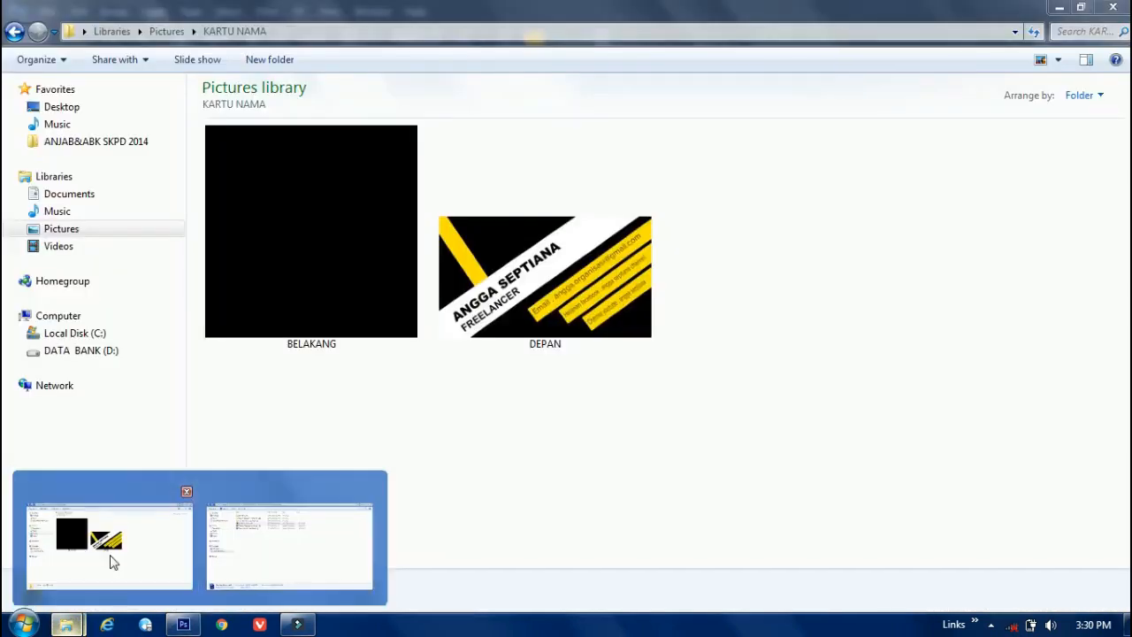
left_click(111, 561)
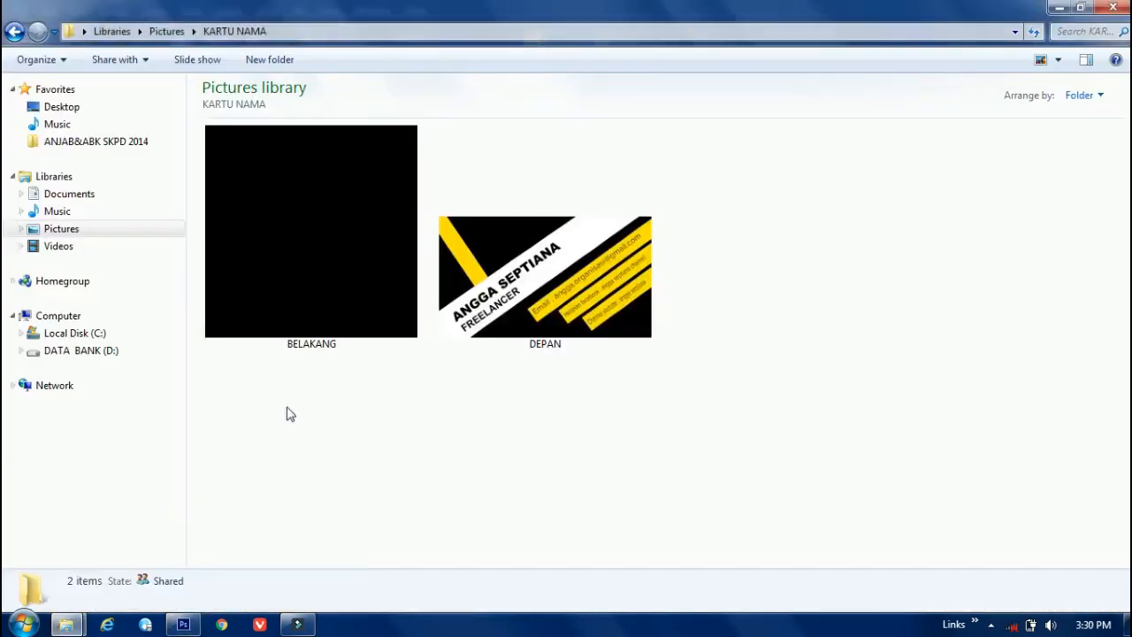
left_click(545, 292)
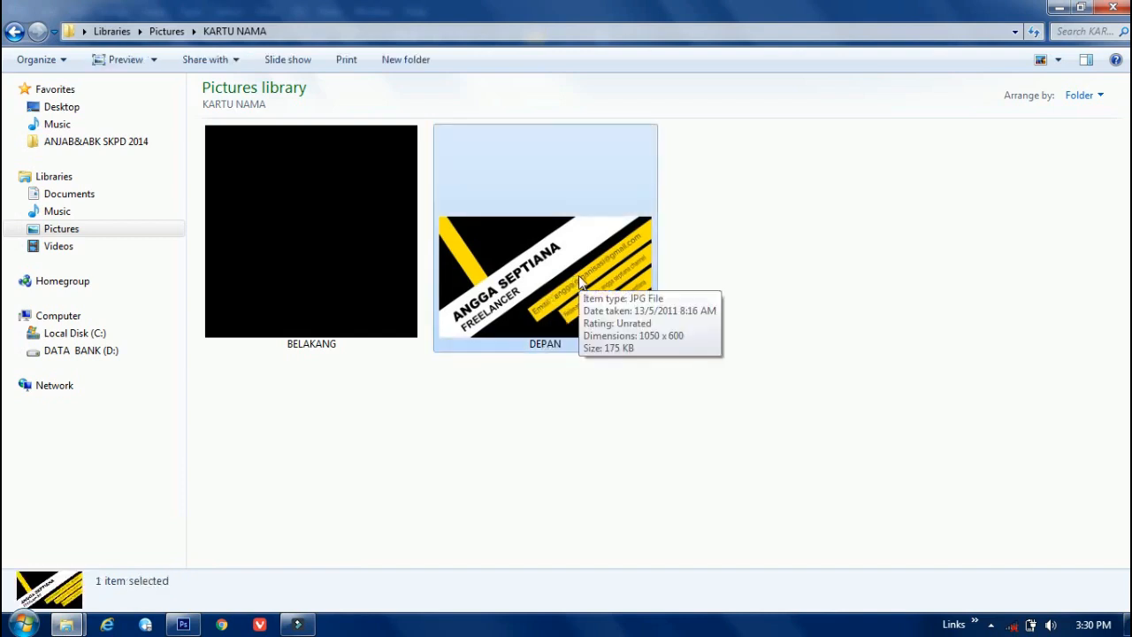
left_click_drag(580, 282, 184, 627)
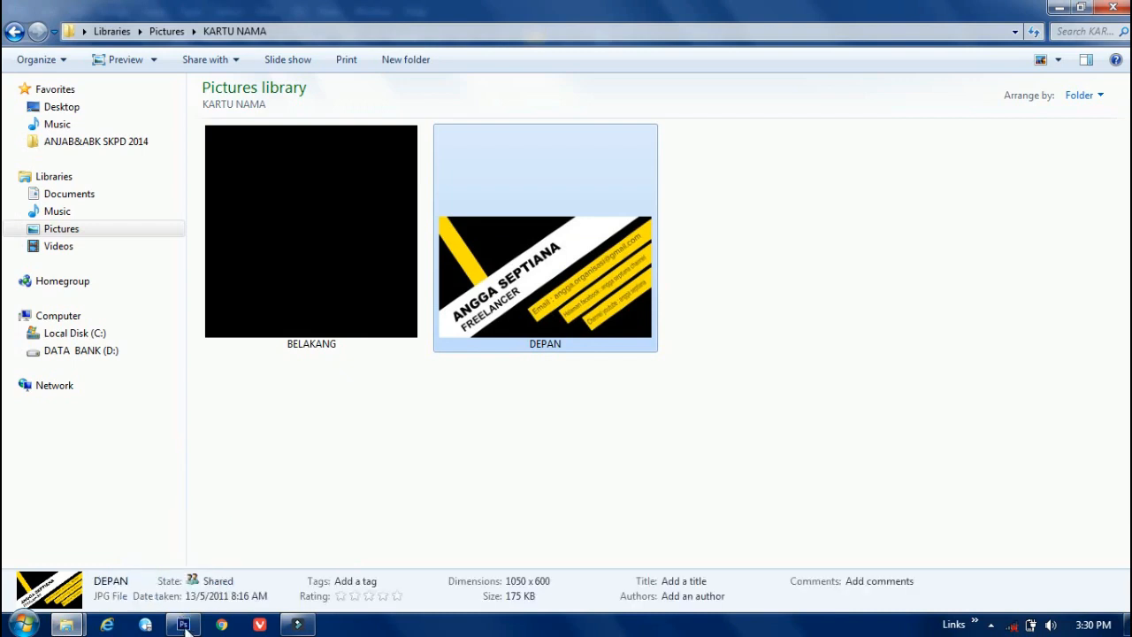
mouse_move(185, 627)
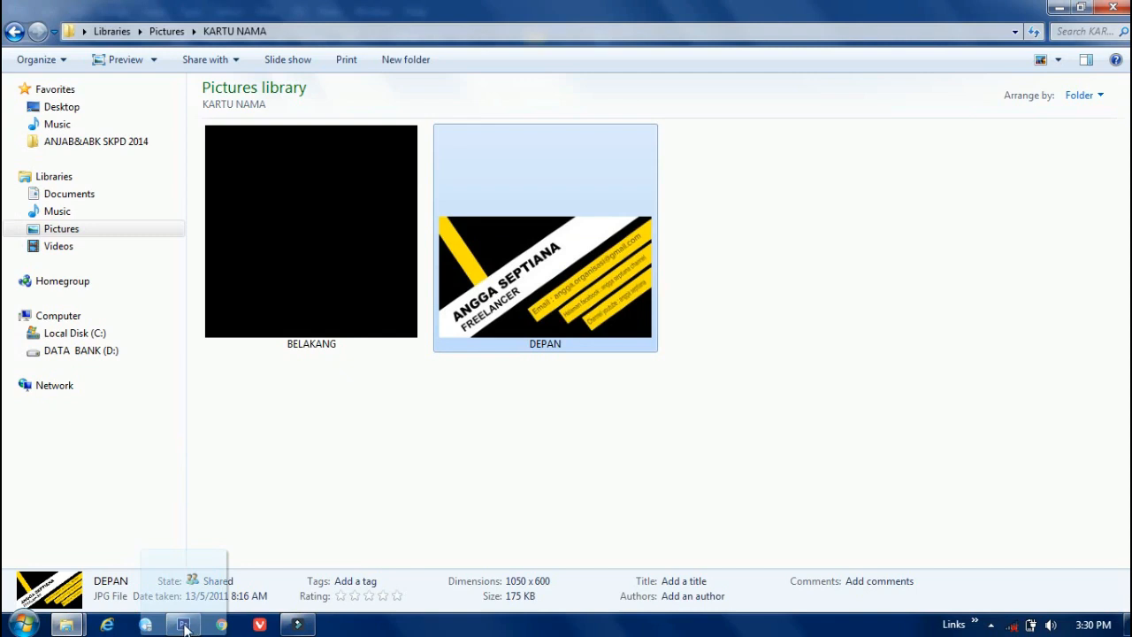
left_click(184, 626)
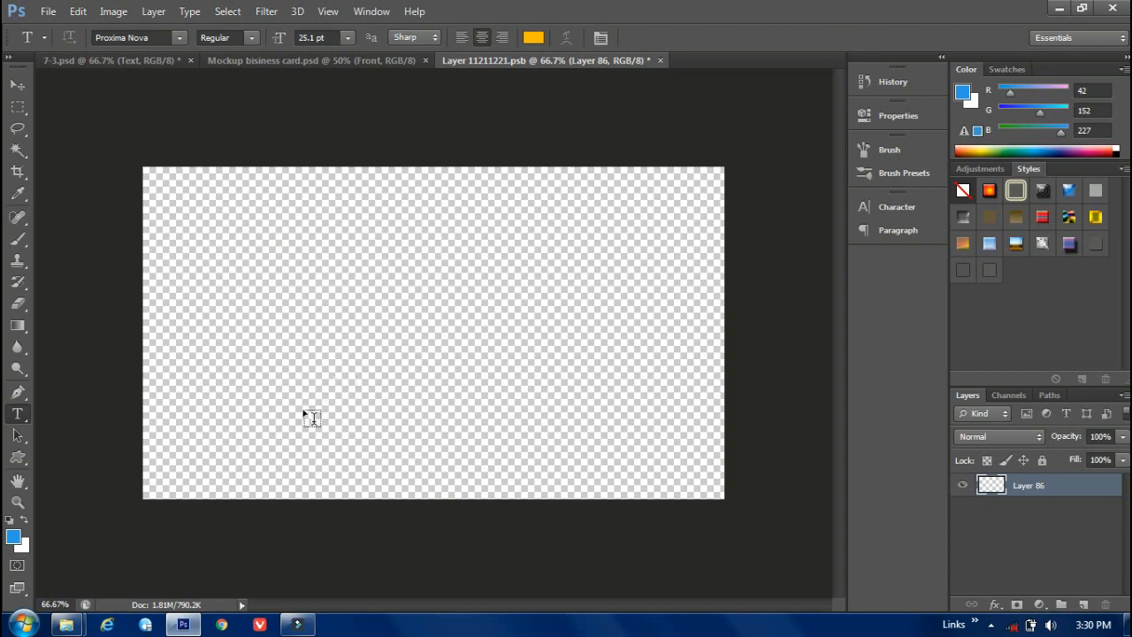
left_click_drag(304, 414, 301, 409)
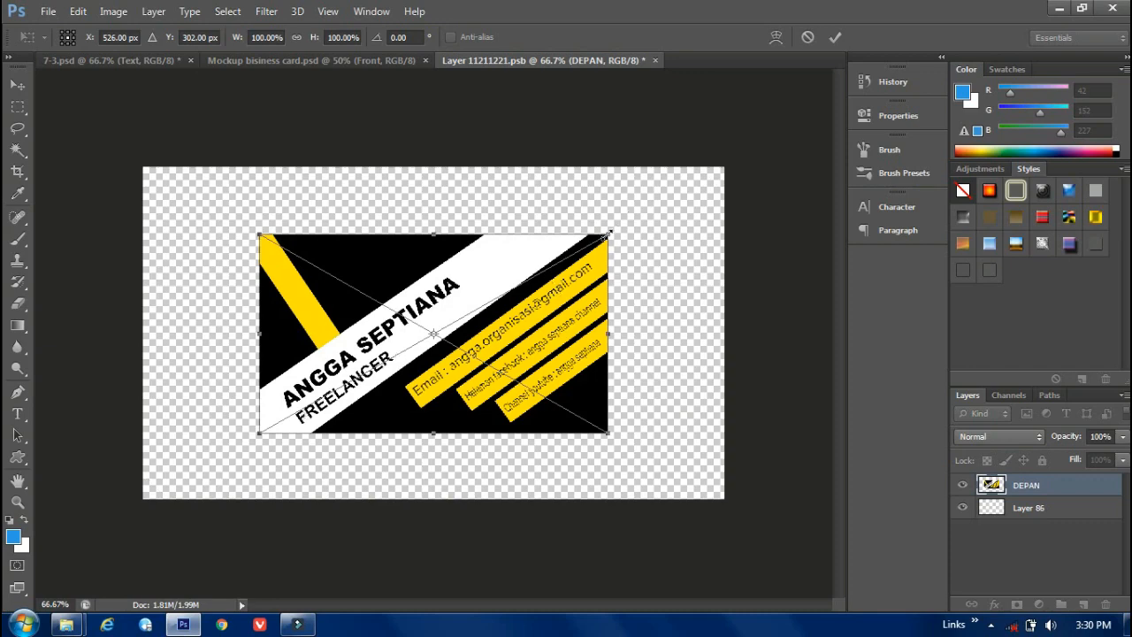
- Scale the placed DEPAN image to 170% so it covers the canvas, and save the smart object contents
left_click_drag(607, 235, 749, 203)
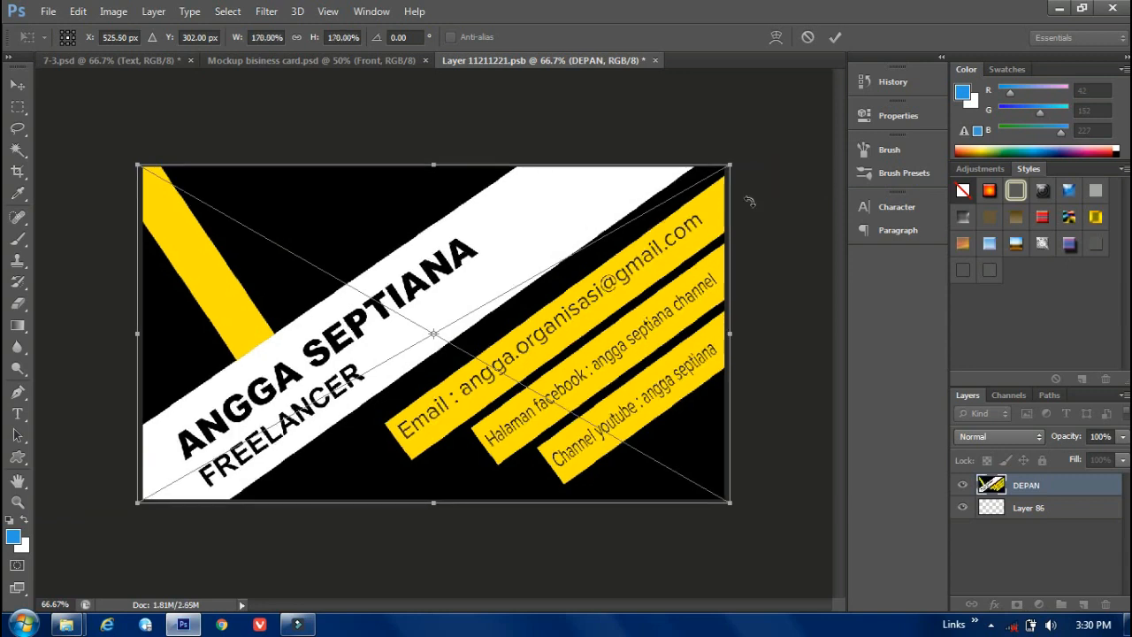
key("t")
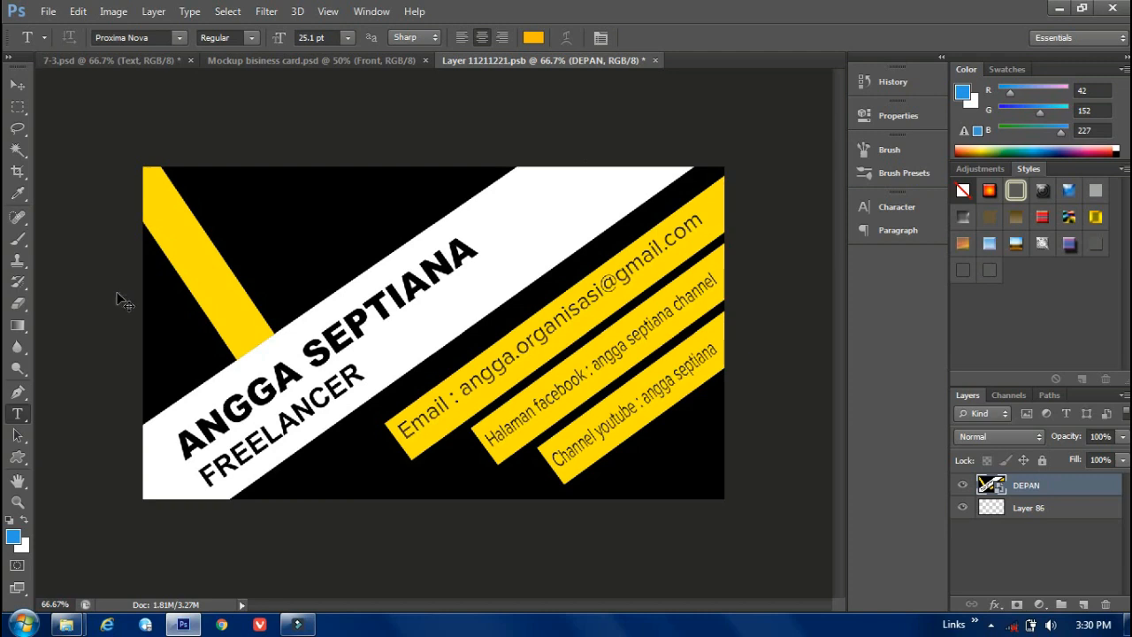
key("ctrl+s")
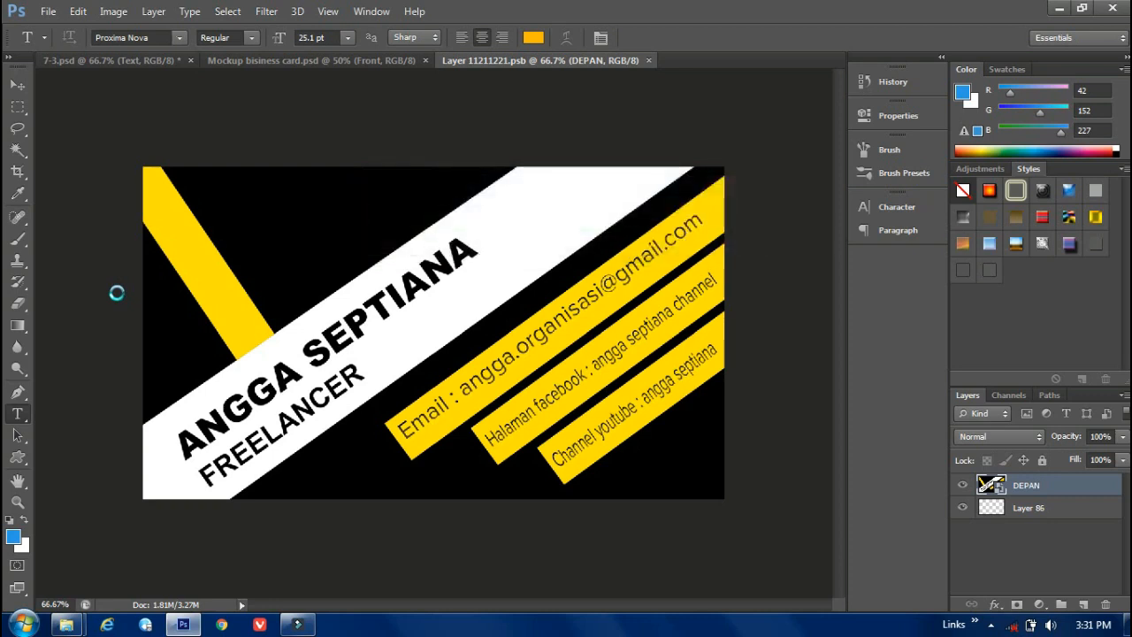
- From the business card mockup, open the contents of the Back smart object and delete the green sample artwork on Layer 83
left_click(226, 60)
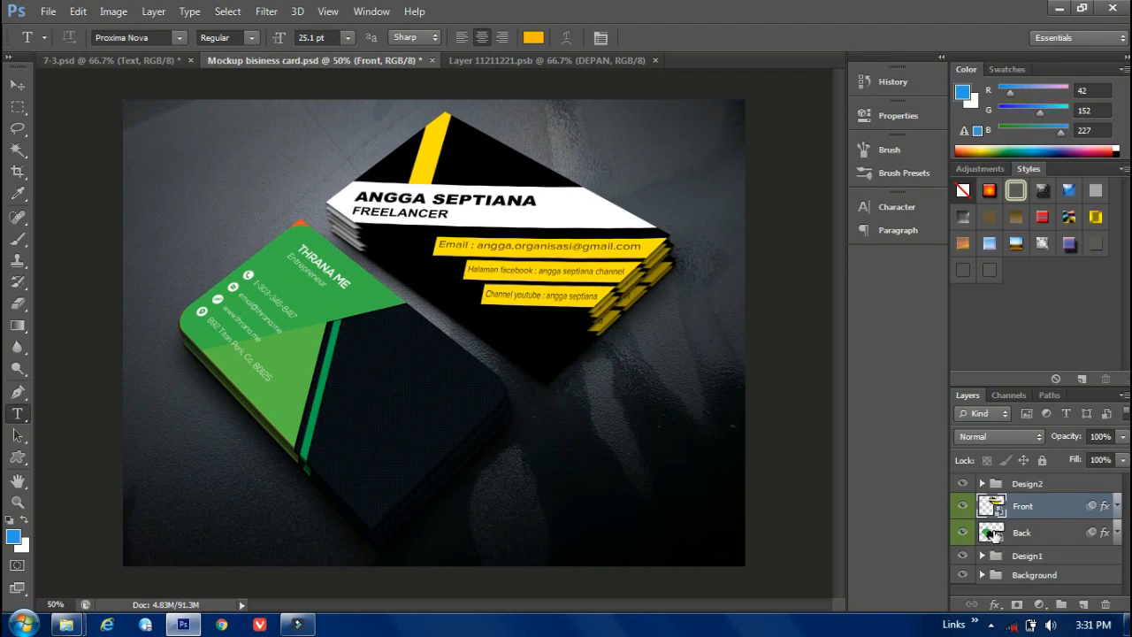
left_click(994, 534)
double_click(994, 534)
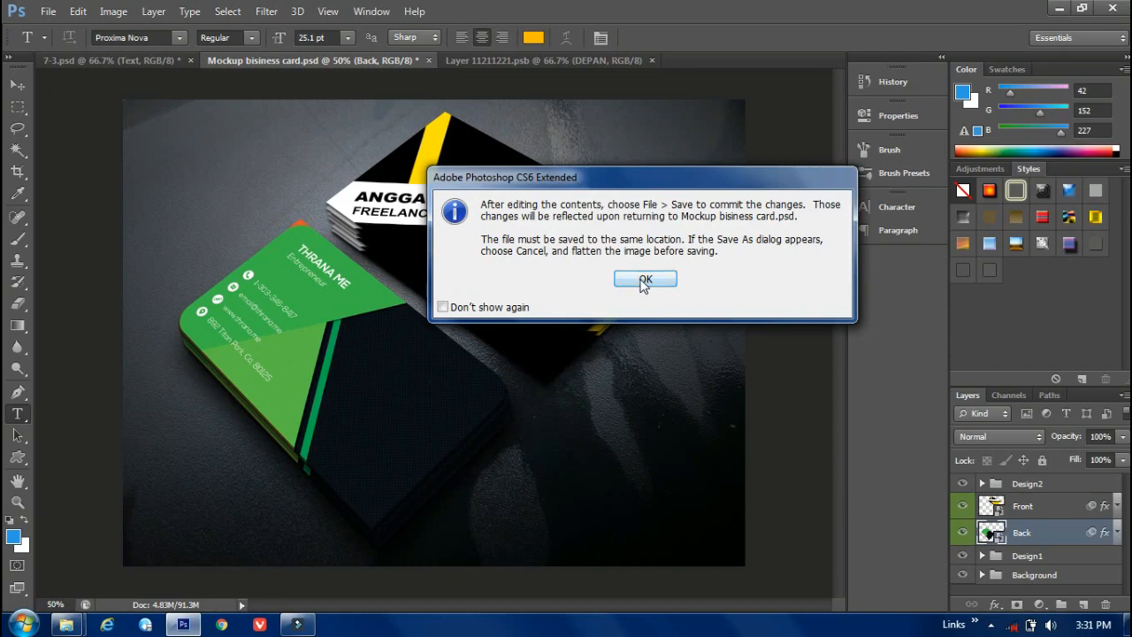
left_click(645, 279)
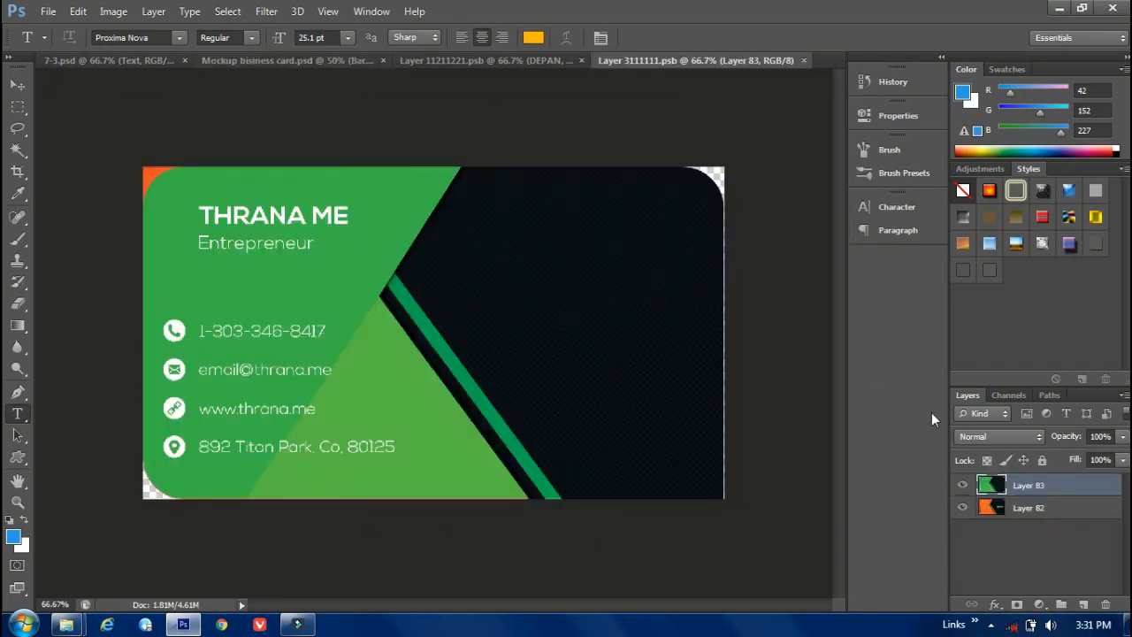
left_click(1011, 511)
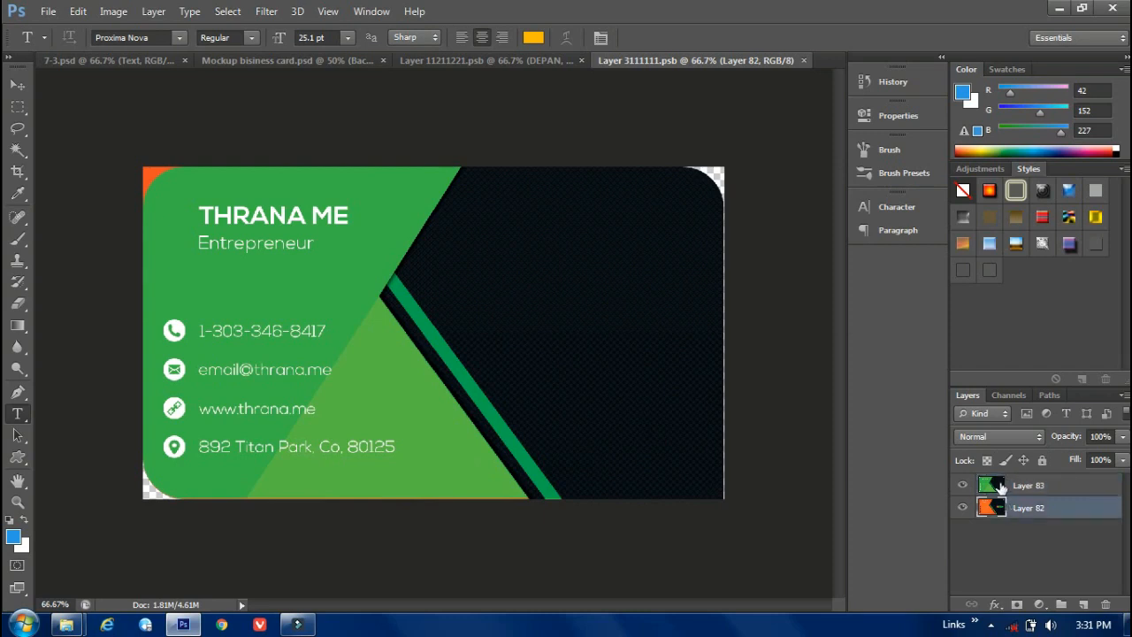
left_click(999, 485)
left_click_drag(1000, 484, 1105, 604)
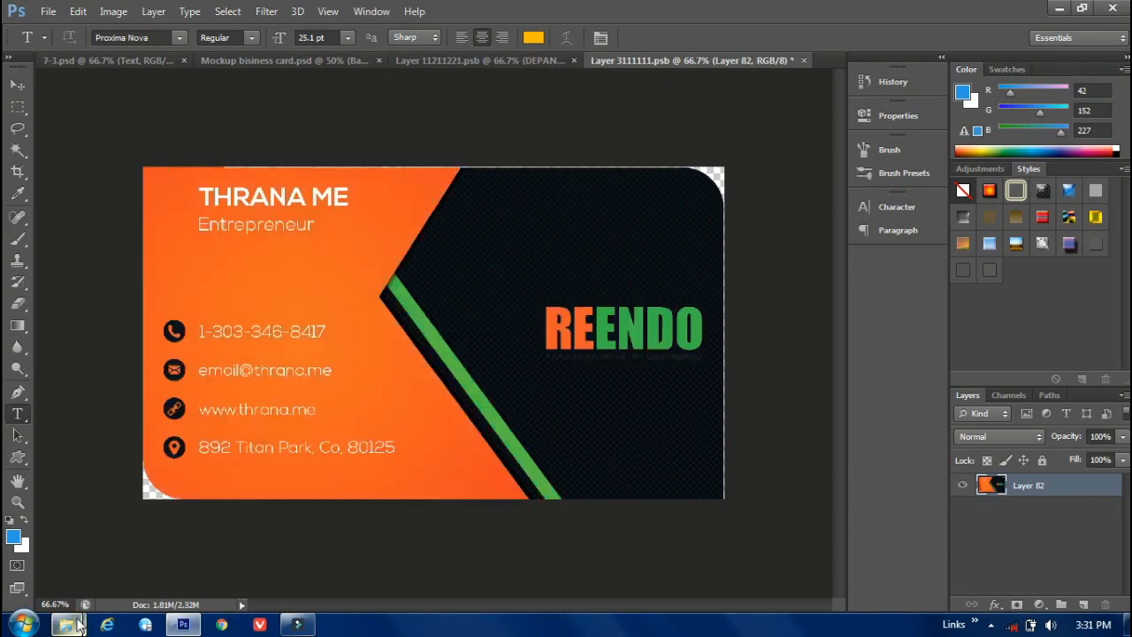
- Place the BELAKANG image from the KARTU NAMA folder in Windows Explorer into the Back contents and scale it to about 168%
mouse_move(67, 623)
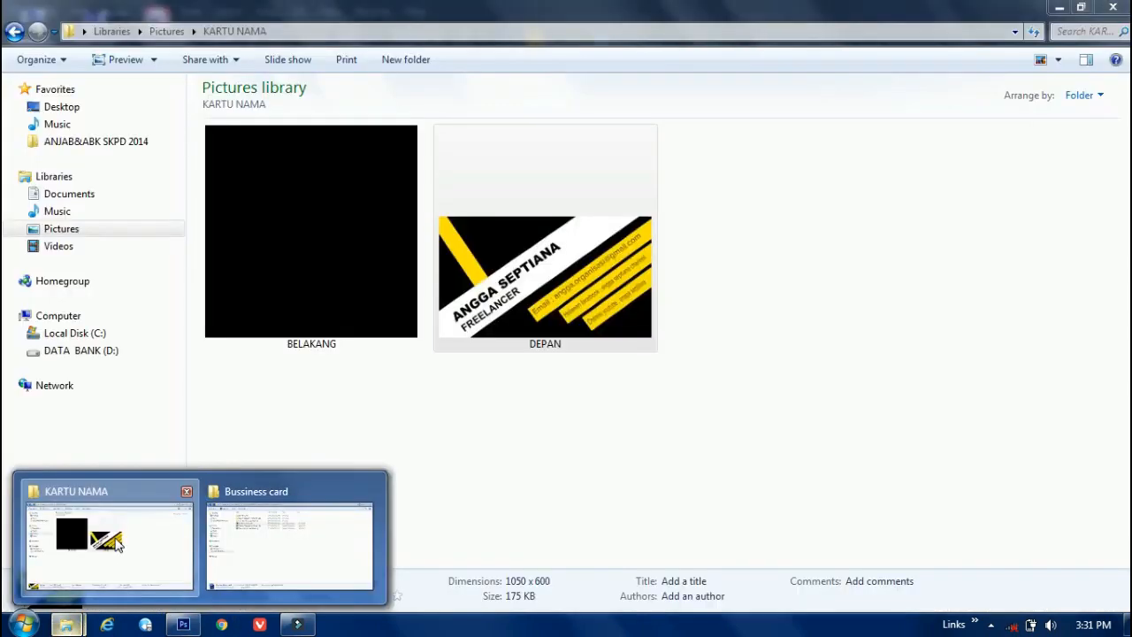
left_click(117, 543)
left_click(314, 240)
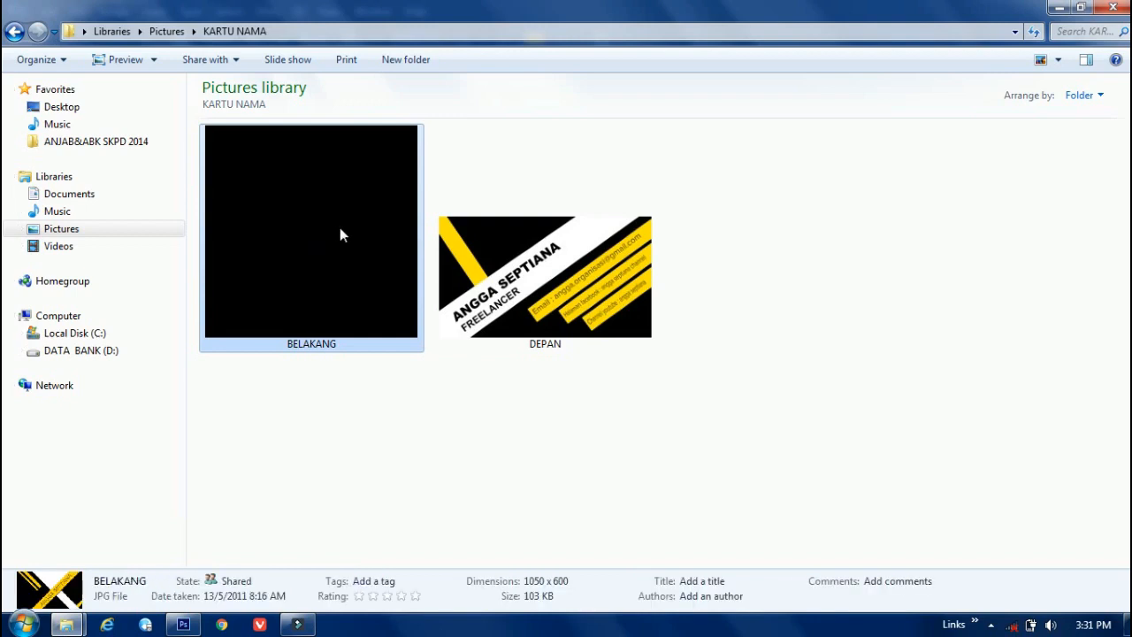
left_click_drag(338, 230, 232, 520)
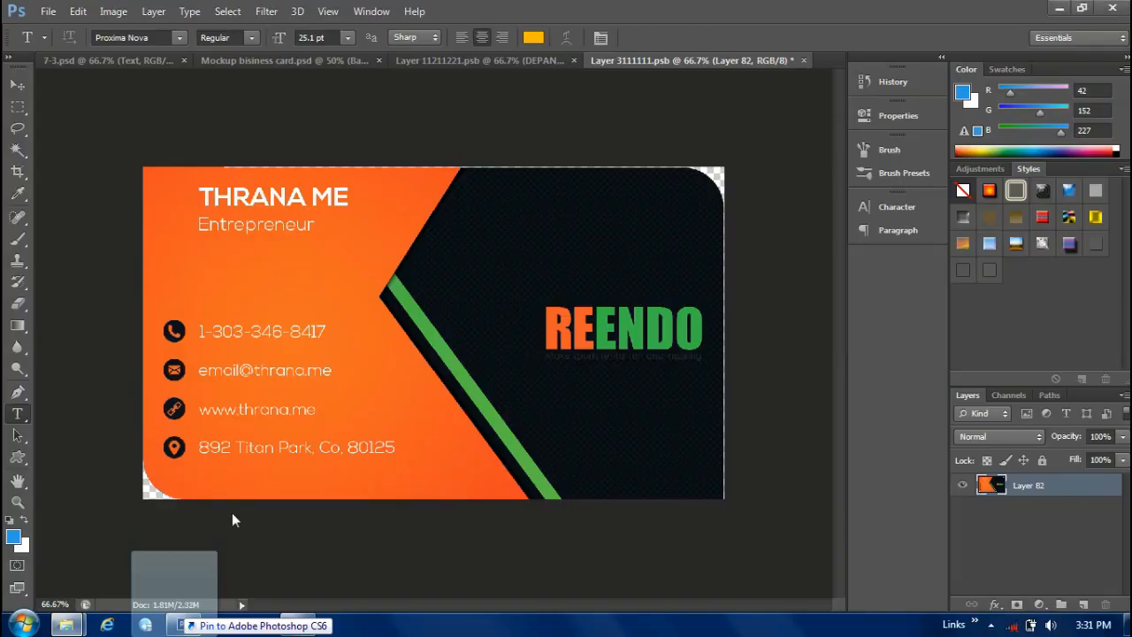
left_click_drag(292, 373, 294, 376)
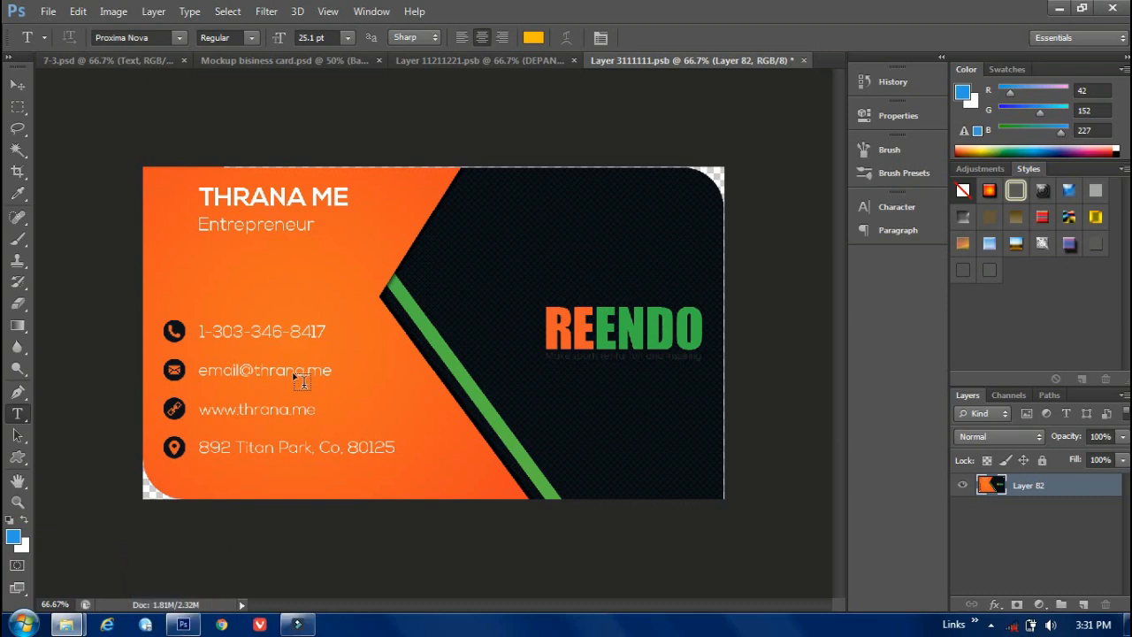
left_click_drag(294, 375, 293, 372)
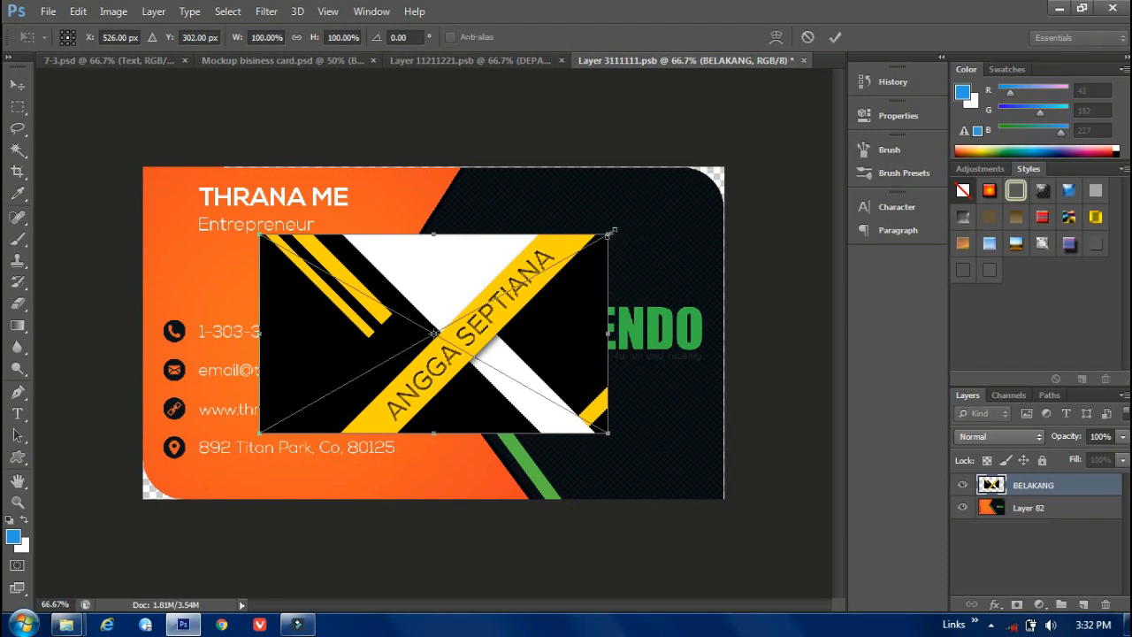
left_click_drag(607, 234, 746, 191)
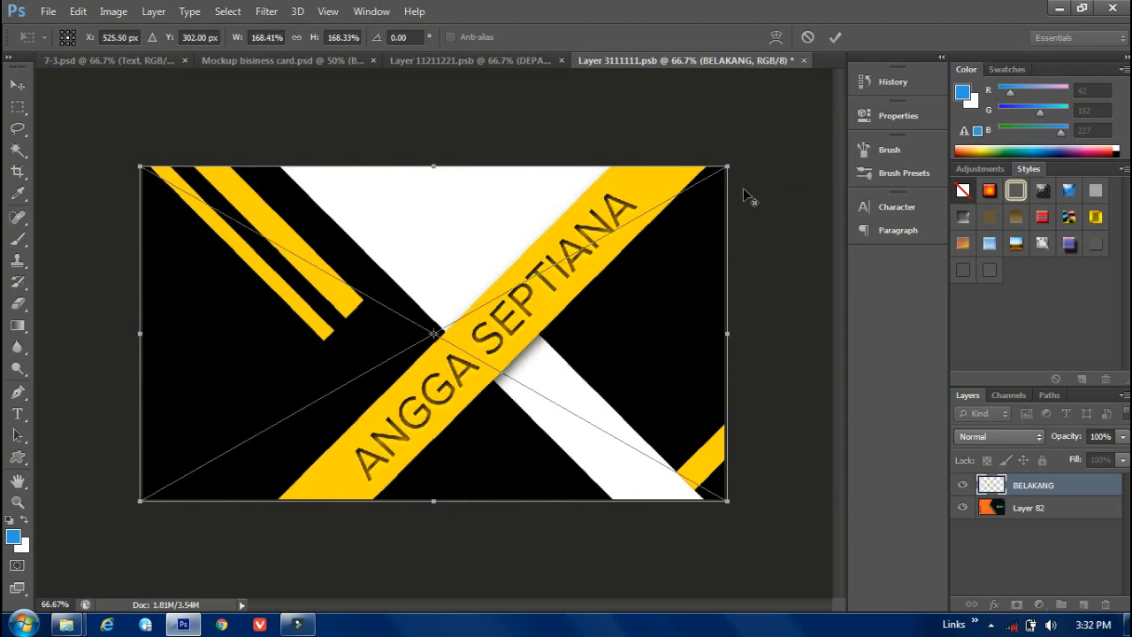
left_click(840, 44)
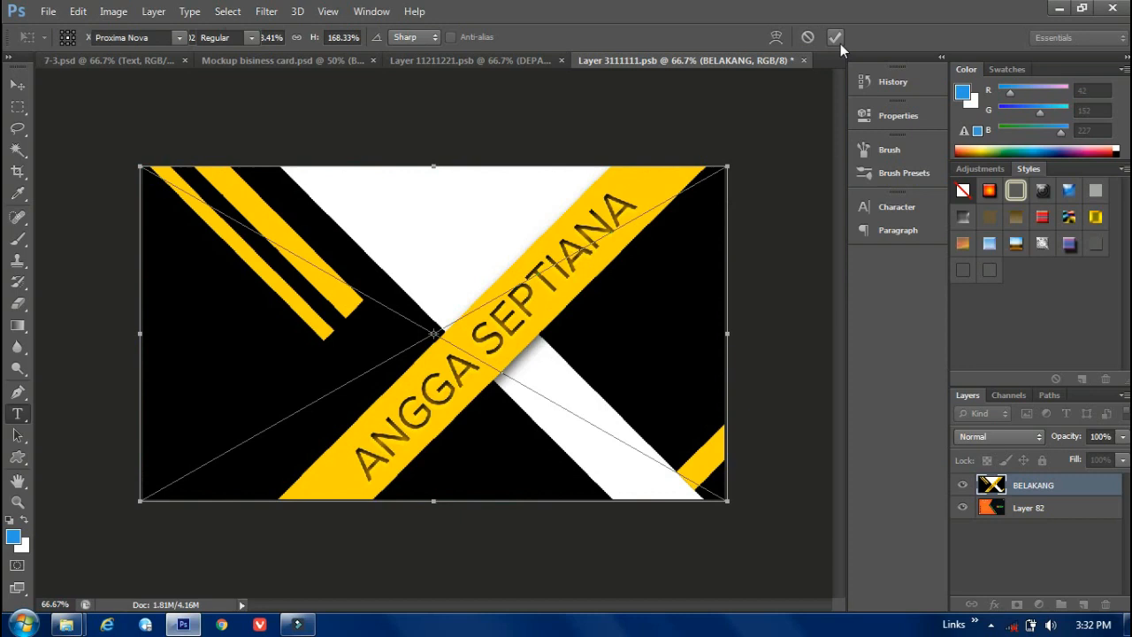
- Delete the orange sample artwork on Layer 82 and save the Back smart object contents
left_click(1008, 507)
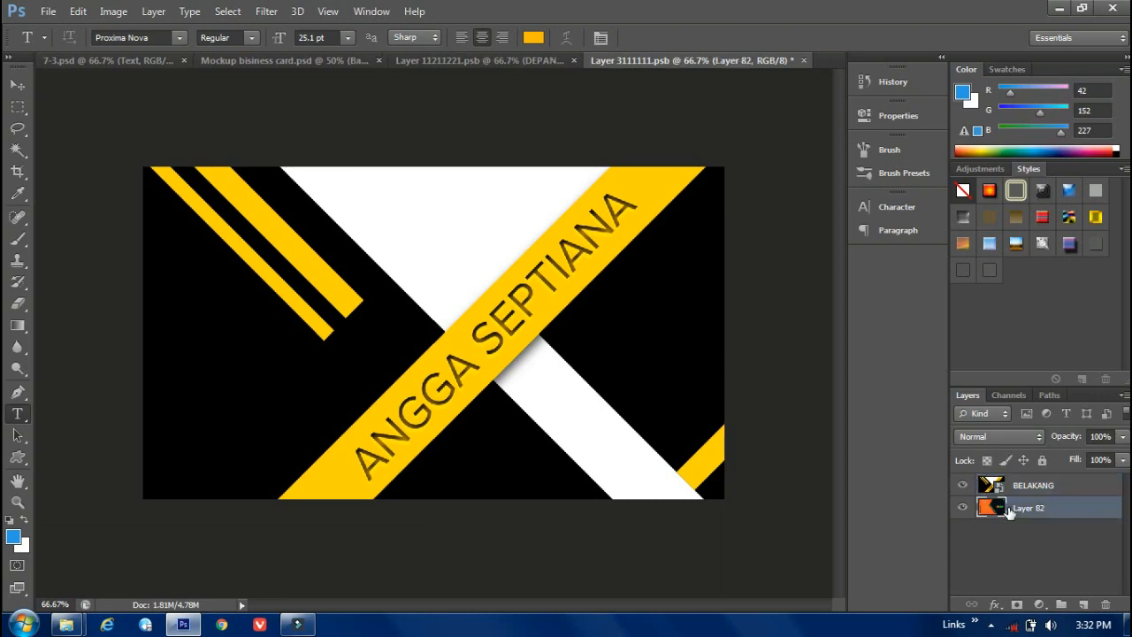
key("Delete")
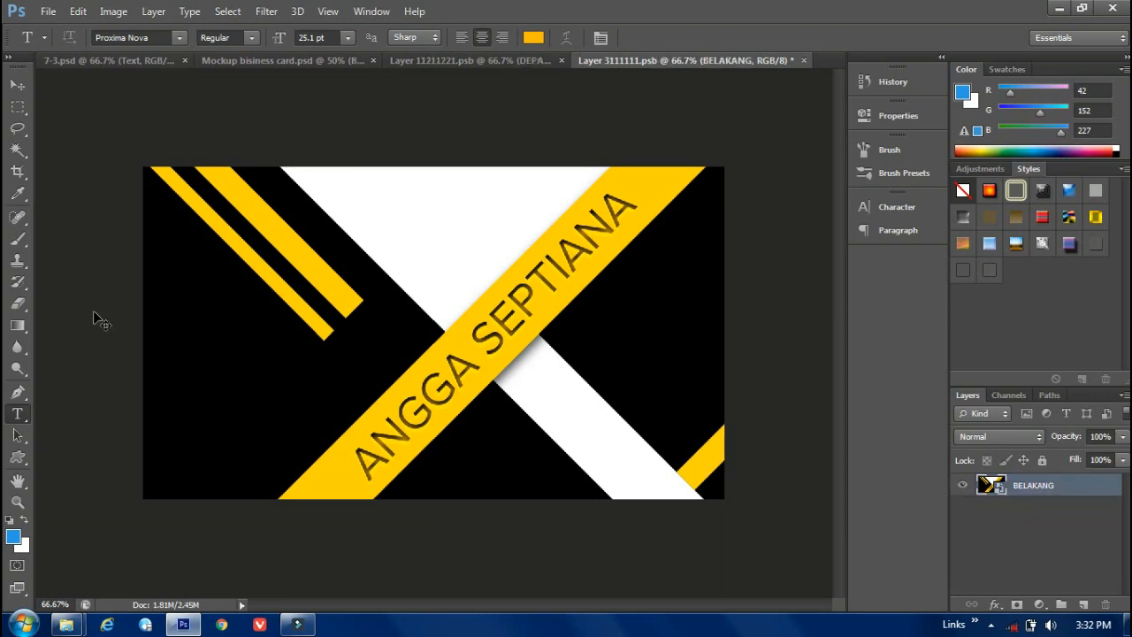
key("ctrl+s")
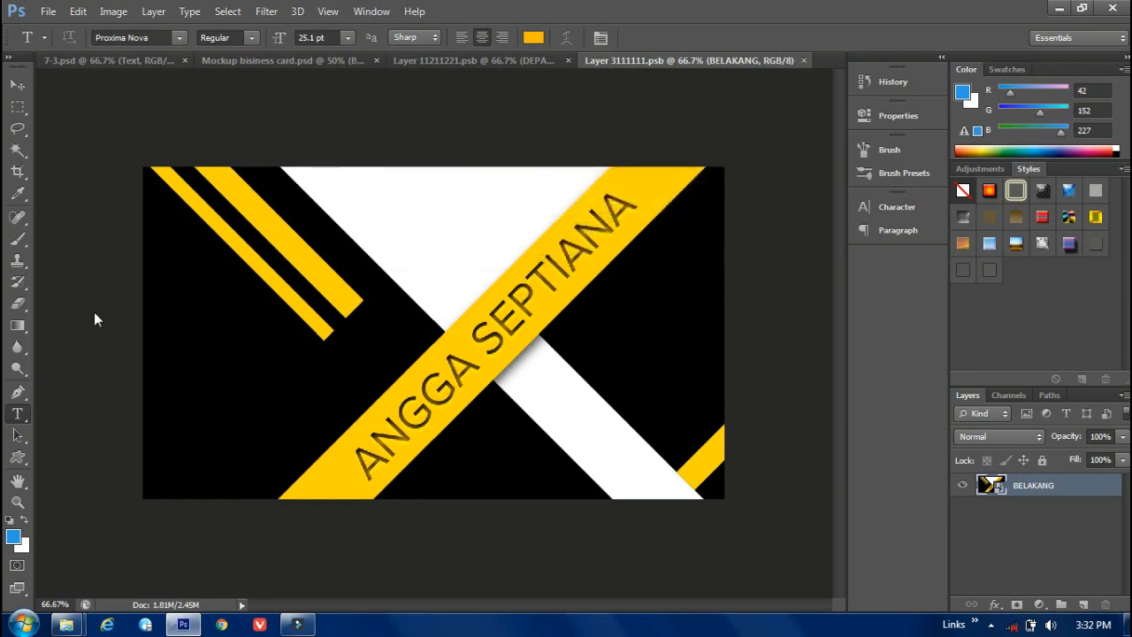
- Return to the mockup document and start saving it under a new name in the KARTU NAMA folder of the Pictures library
left_click(253, 60)
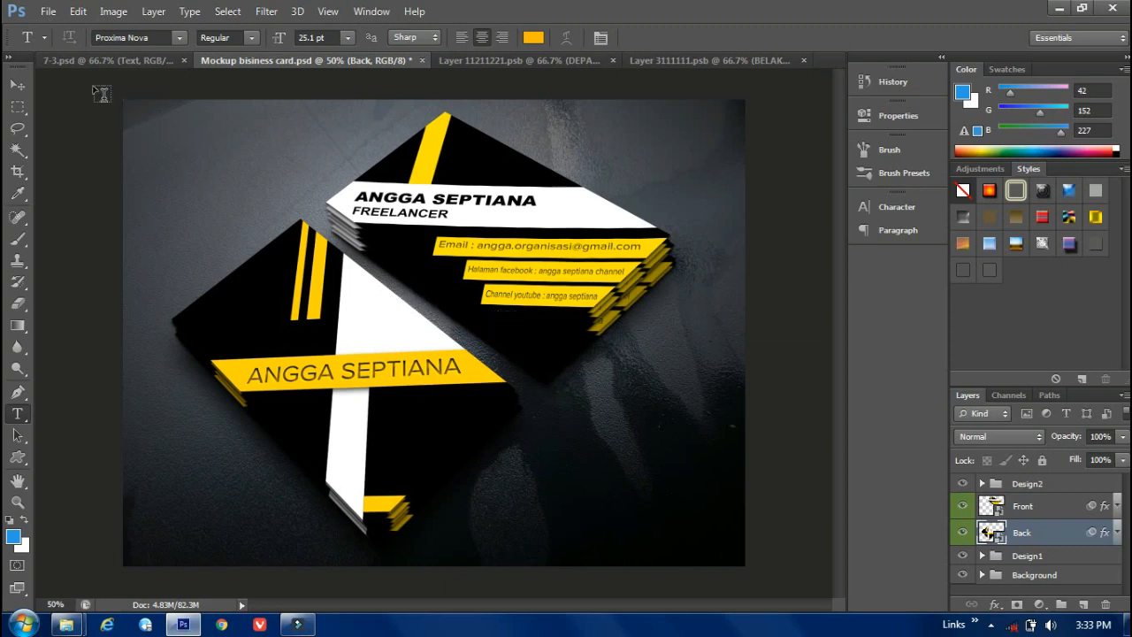
left_click(49, 11)
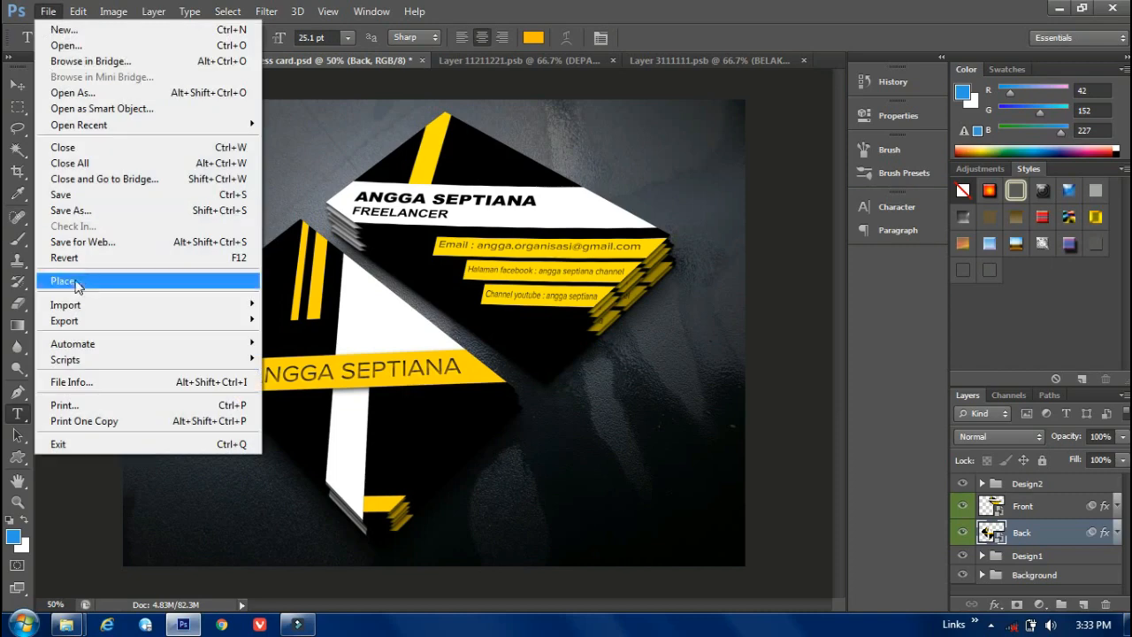
left_click(105, 217)
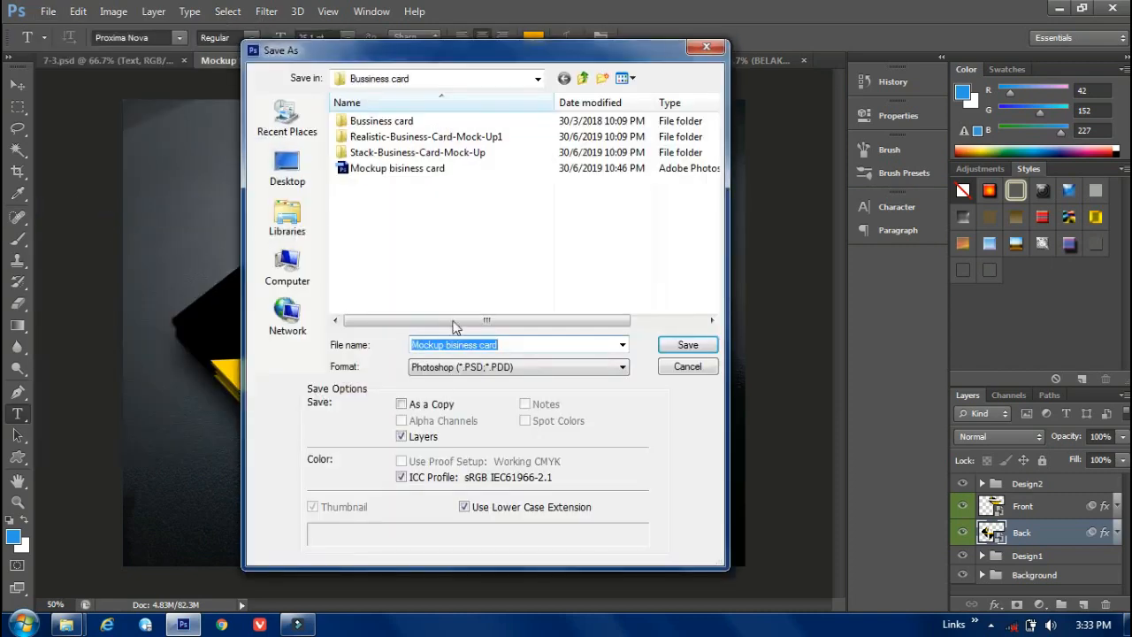
left_click(292, 228)
double_click(395, 158)
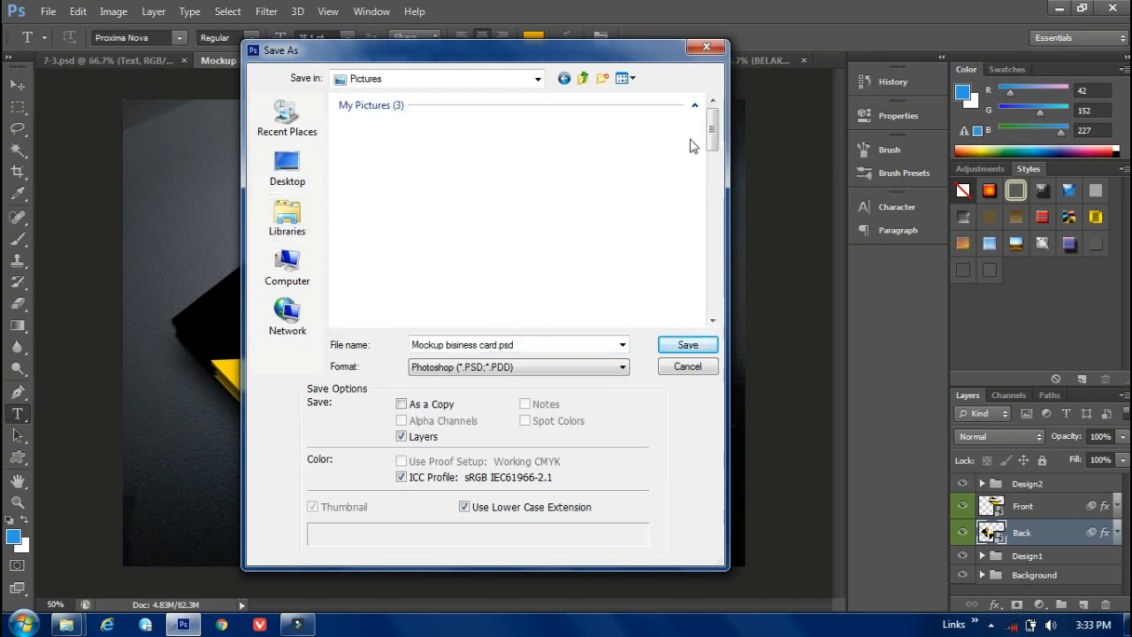
left_click_drag(711, 146, 711, 203)
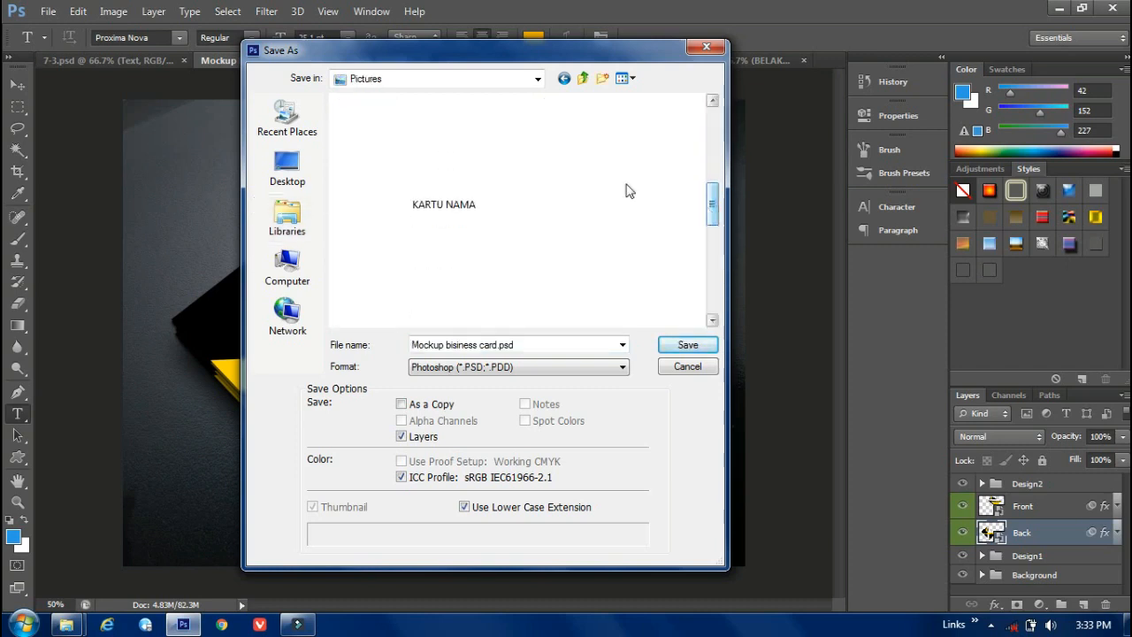
double_click(480, 179)
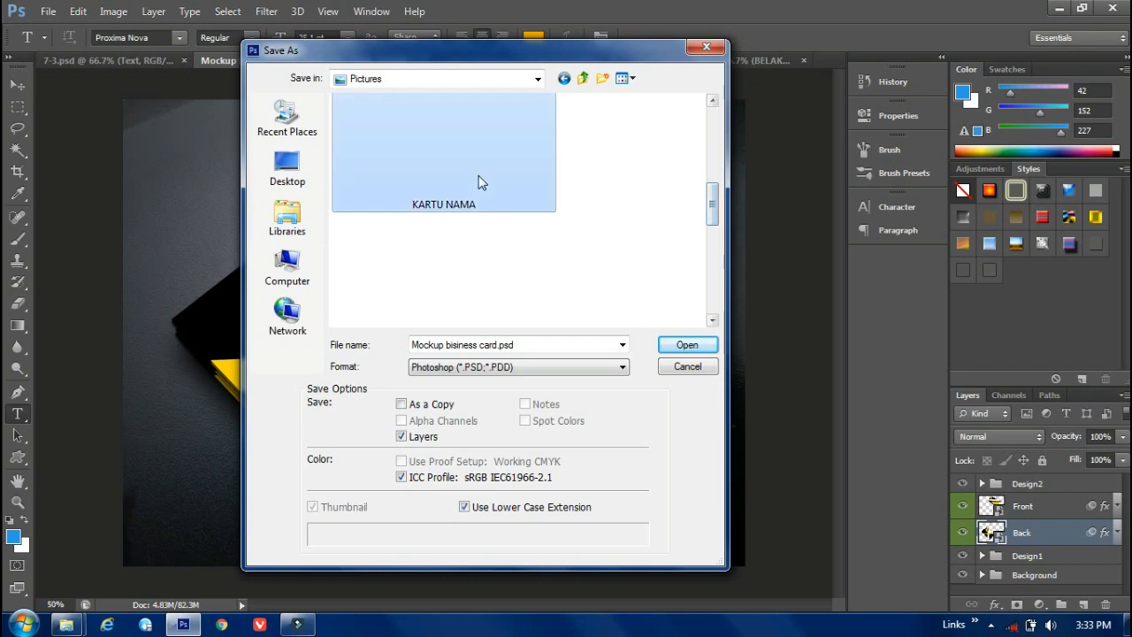
- Set the save format to JPEG and name the file KARTU NAMA
left_click(508, 366)
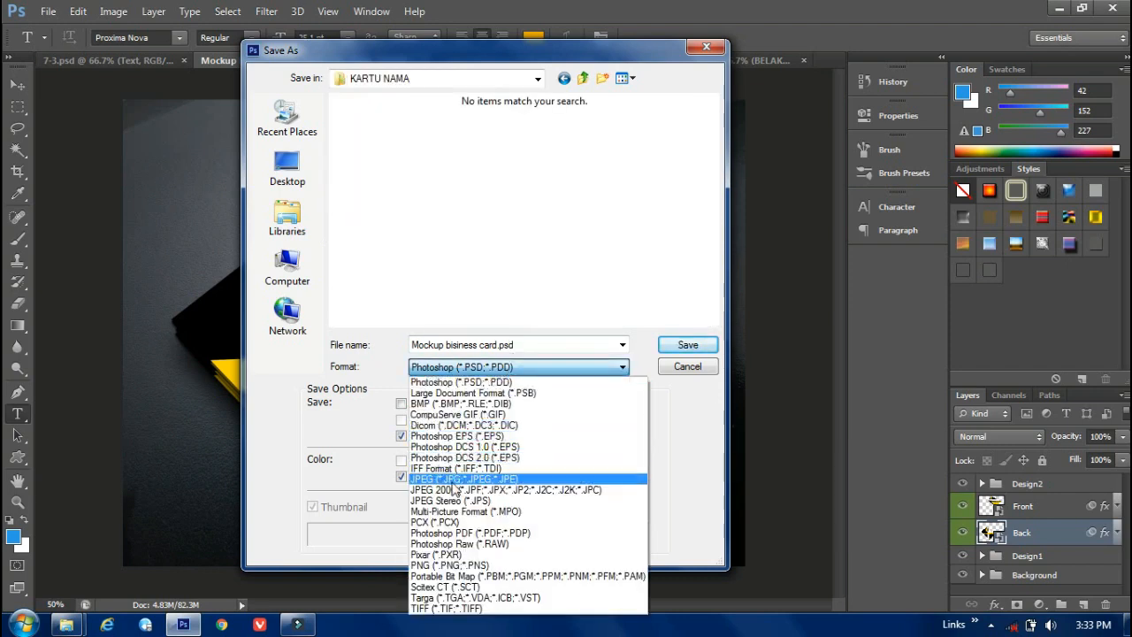
left_click(478, 478)
left_click(512, 348)
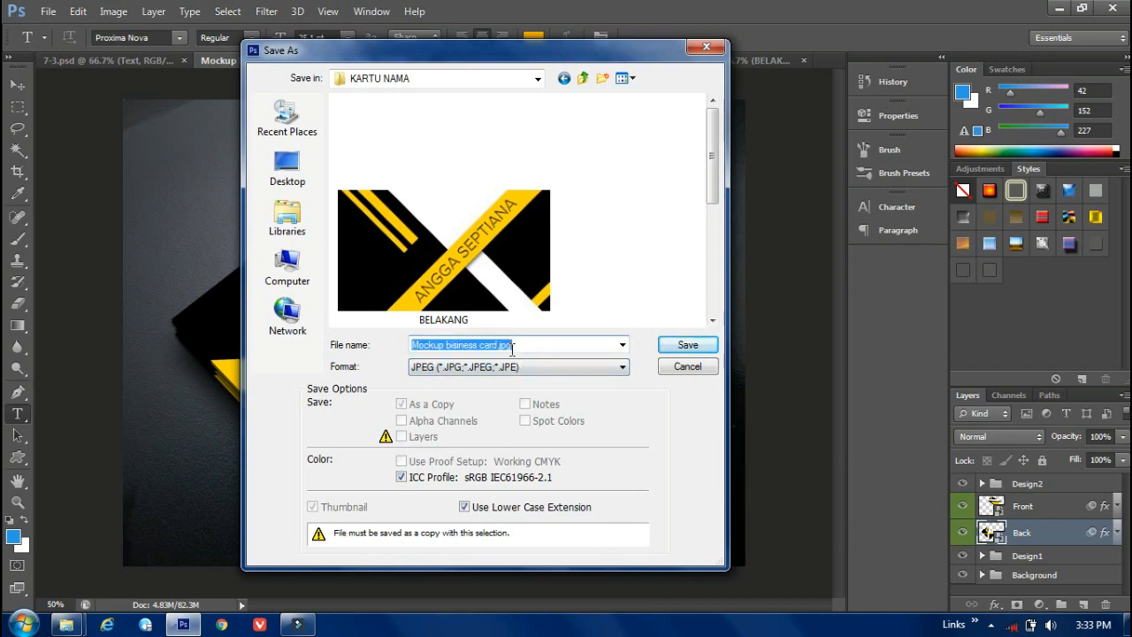
type("KAE")
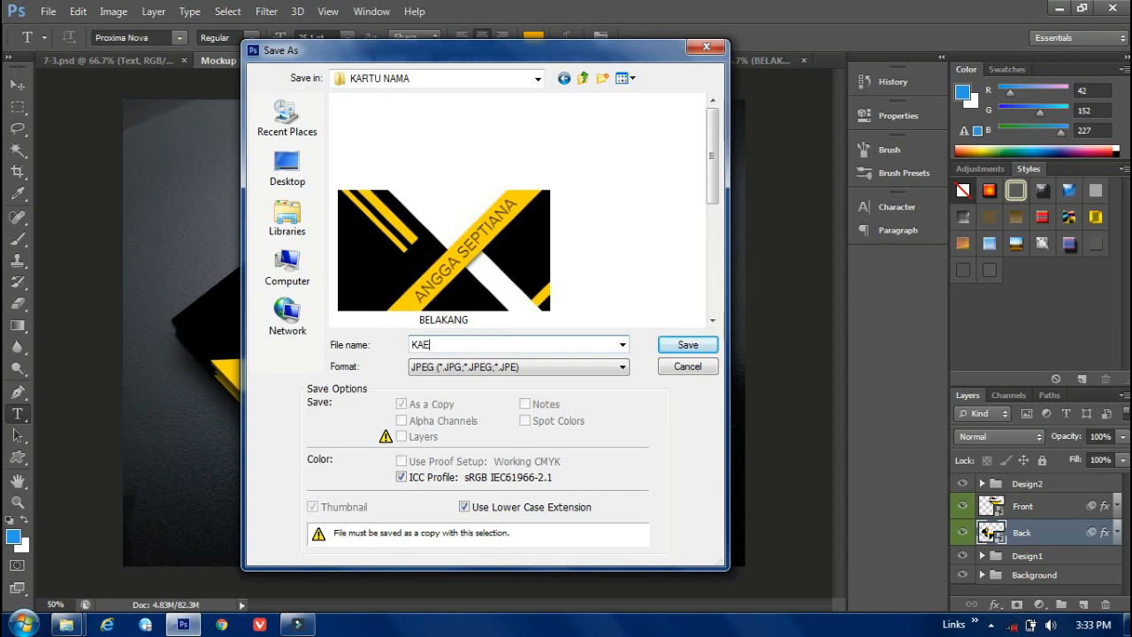
type("B")
key("BackSpace")
key("BackSpace")
type("RTU NAMA")
key("Tab")
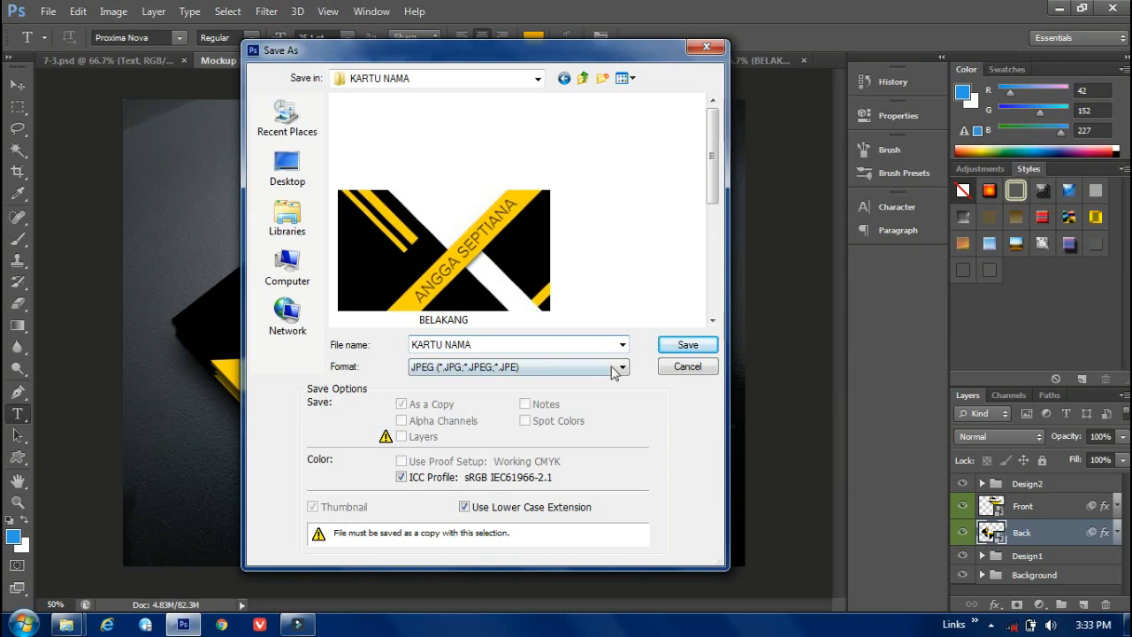
- Save the mockup copy as a JPEG with maximum quality 10 and the Progressive format with 3 scans
left_click(681, 346)
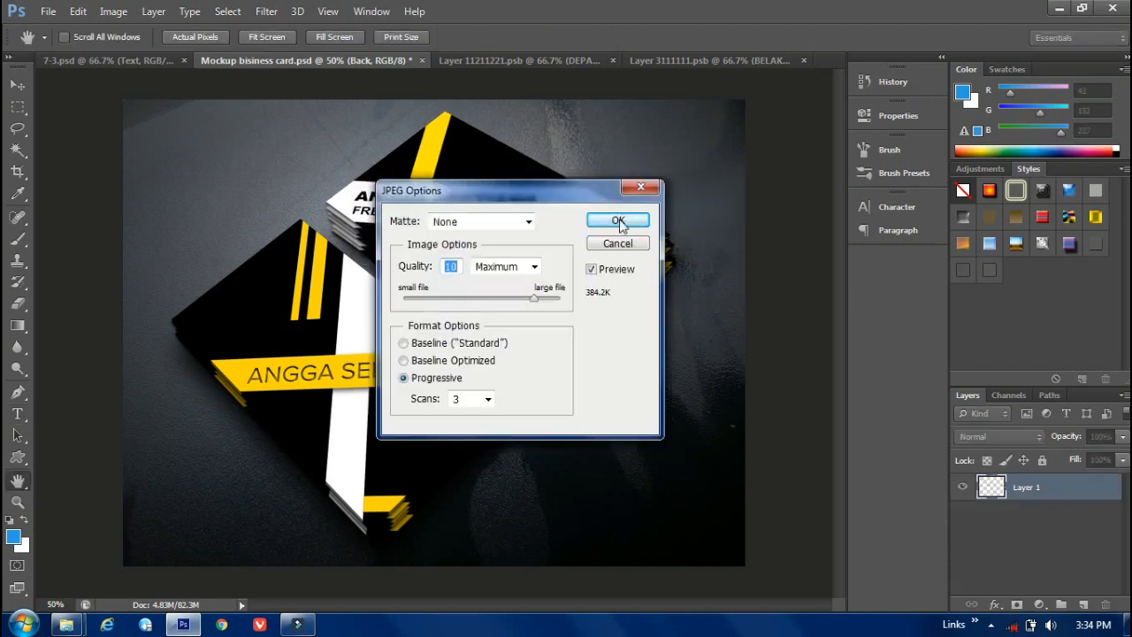
left_click(618, 221)
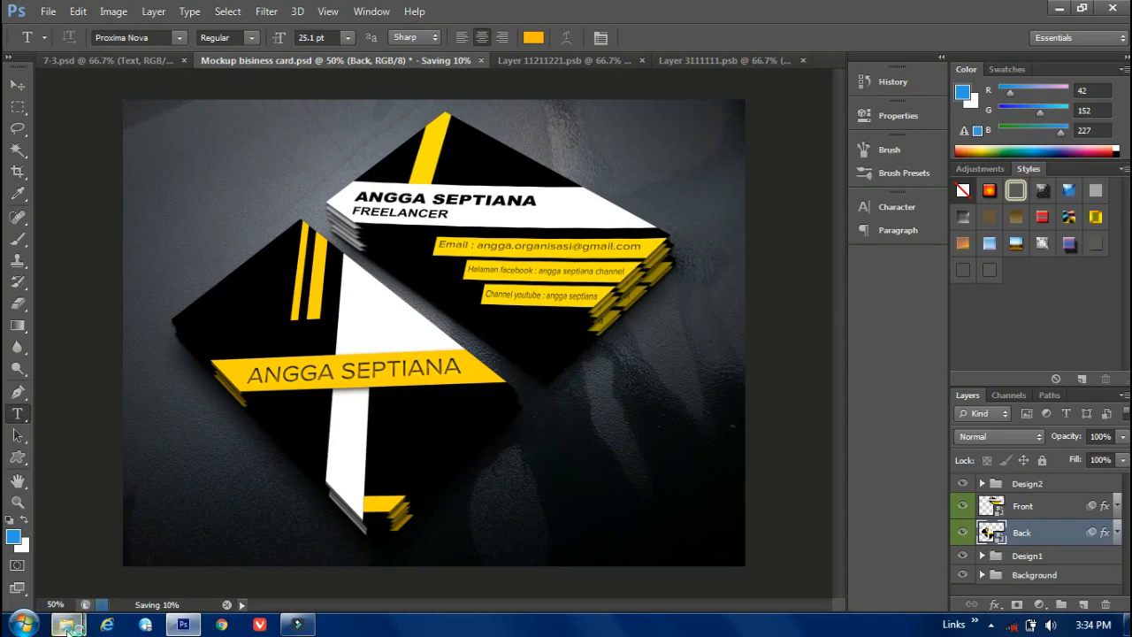
- Switch to the KARTU NAMA folder in Windows Explorer and open the exported KARTU NAMA image in Windows Photo Viewer
mouse_move(67, 624)
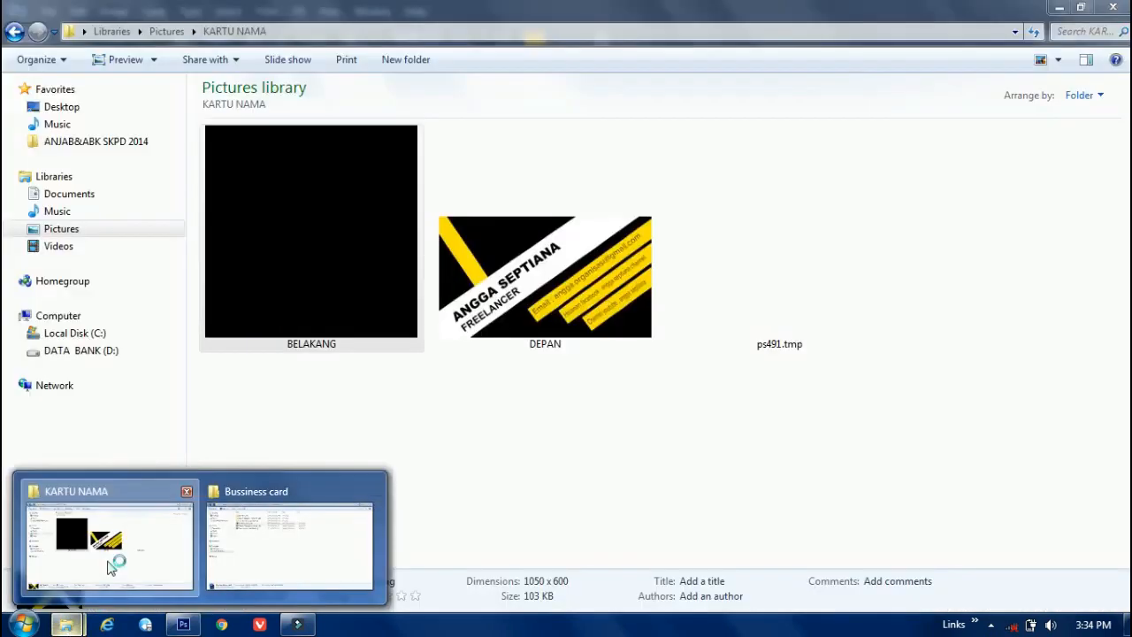
left_click(110, 566)
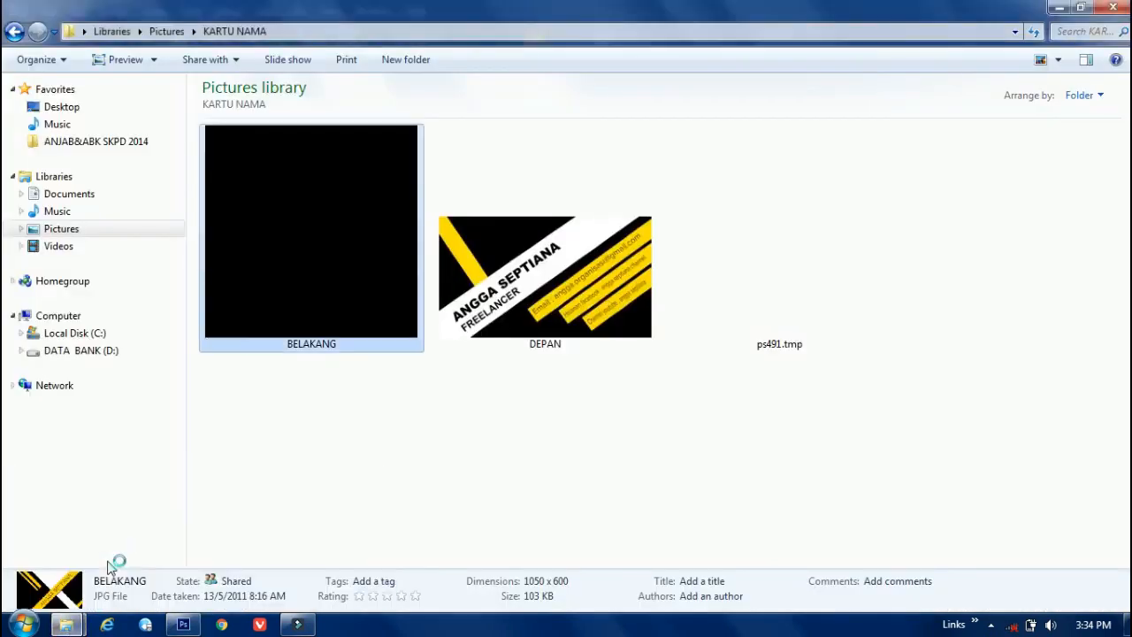
left_click(745, 307)
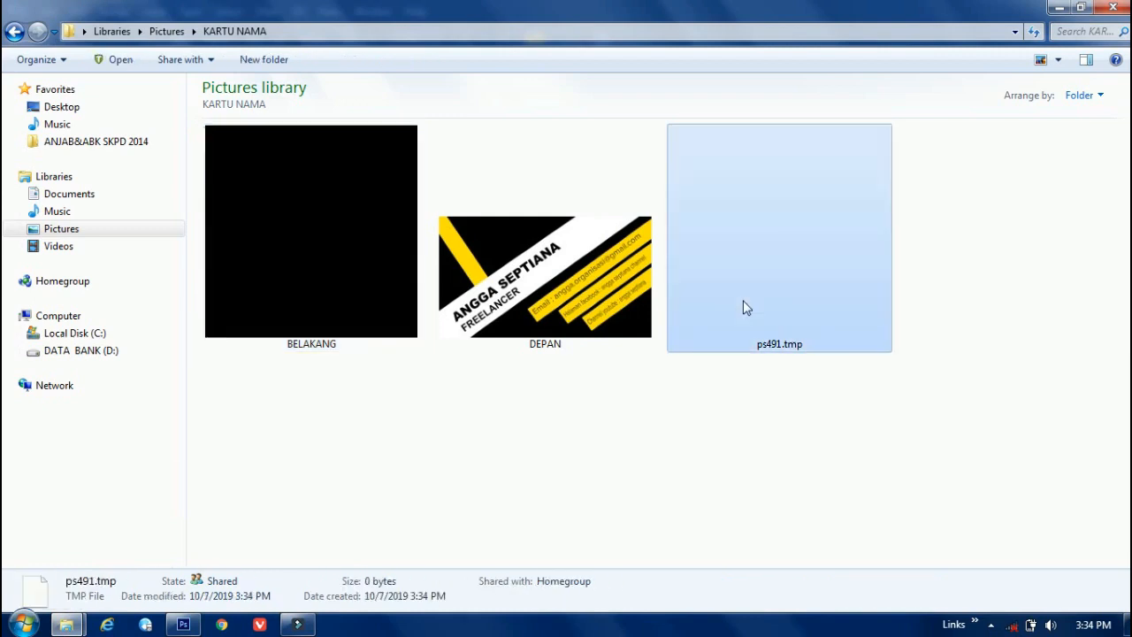
left_click(742, 280)
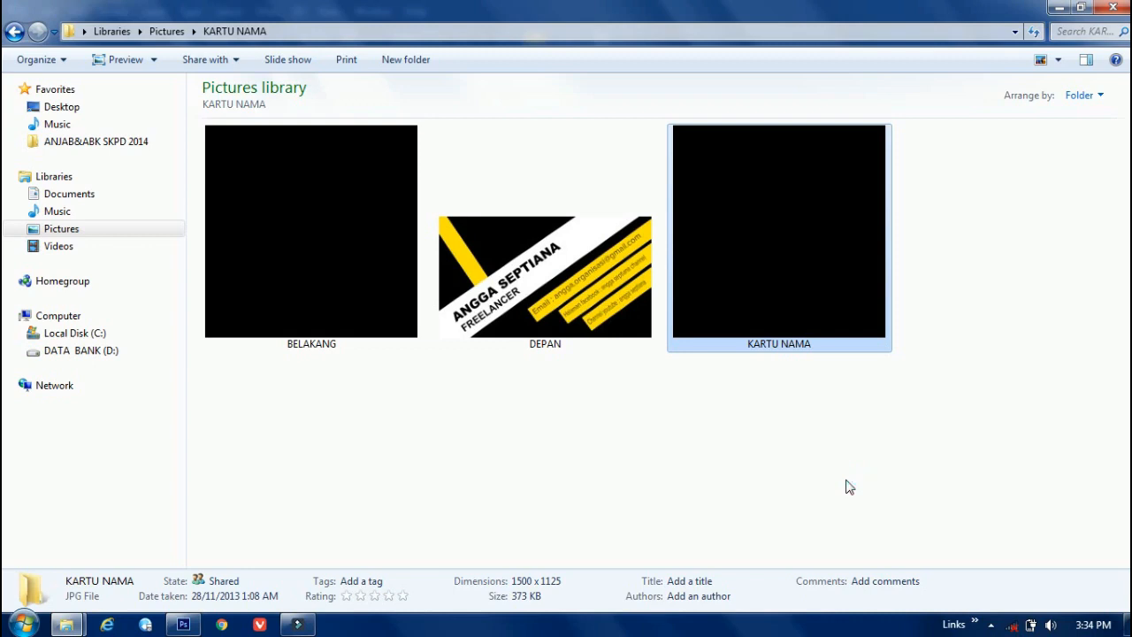
left_click(374, 581)
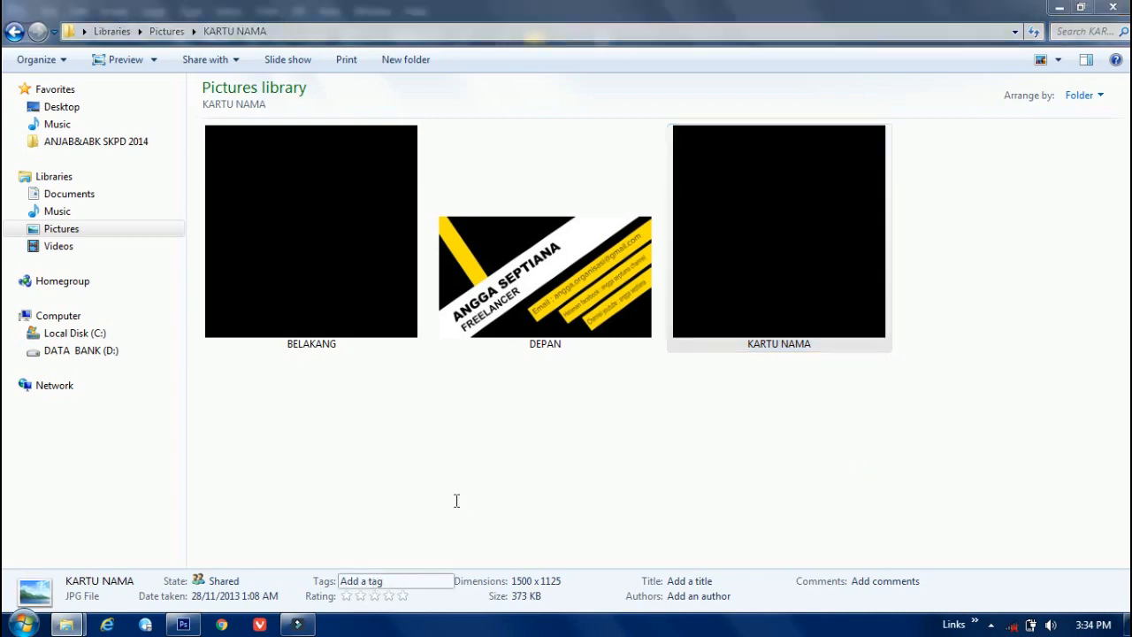
key("Return")
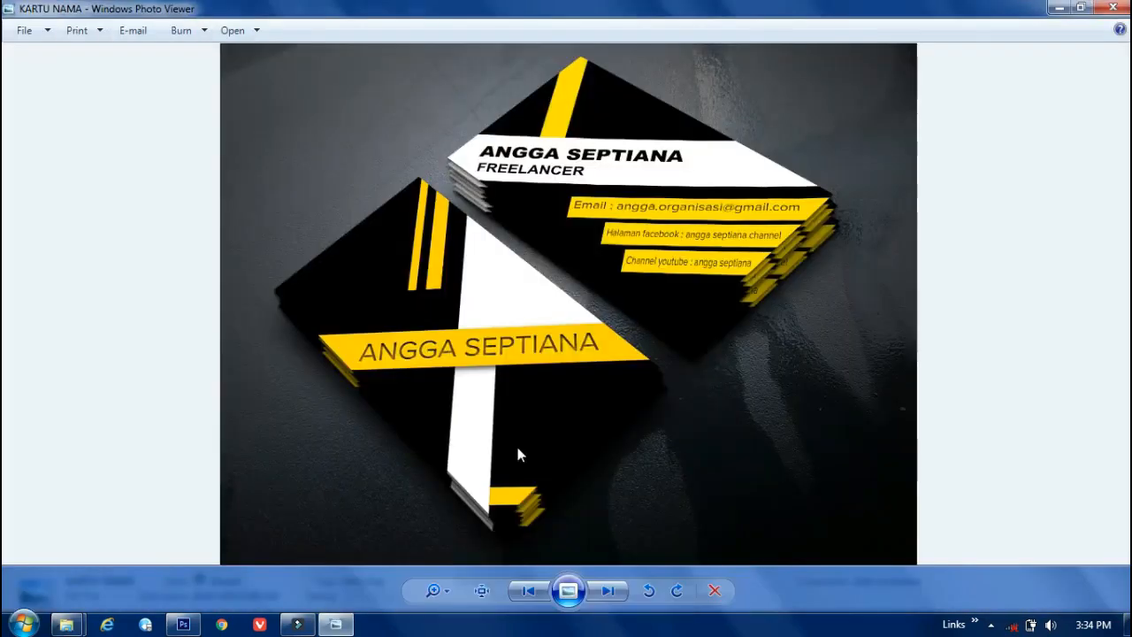
- Examine the front and back card artwork in the exported mockup image up close and as a whole
scroll(519, 455, "up", 1)
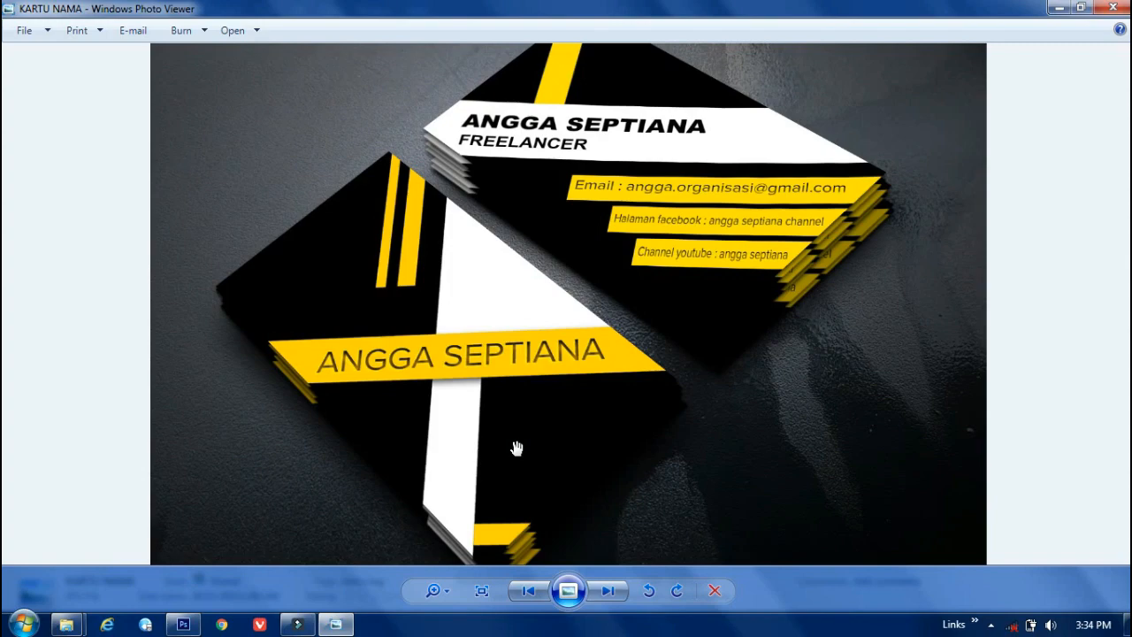
scroll(518, 449, "up", 2)
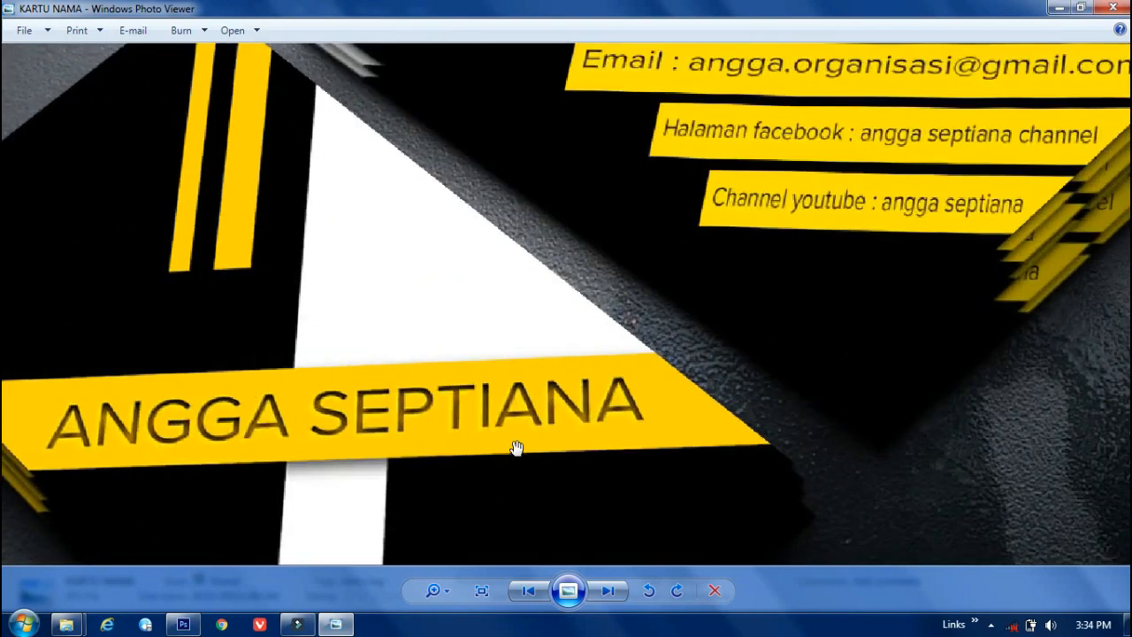
scroll(518, 449, "up", 1)
scroll(517, 448, "down", 4)
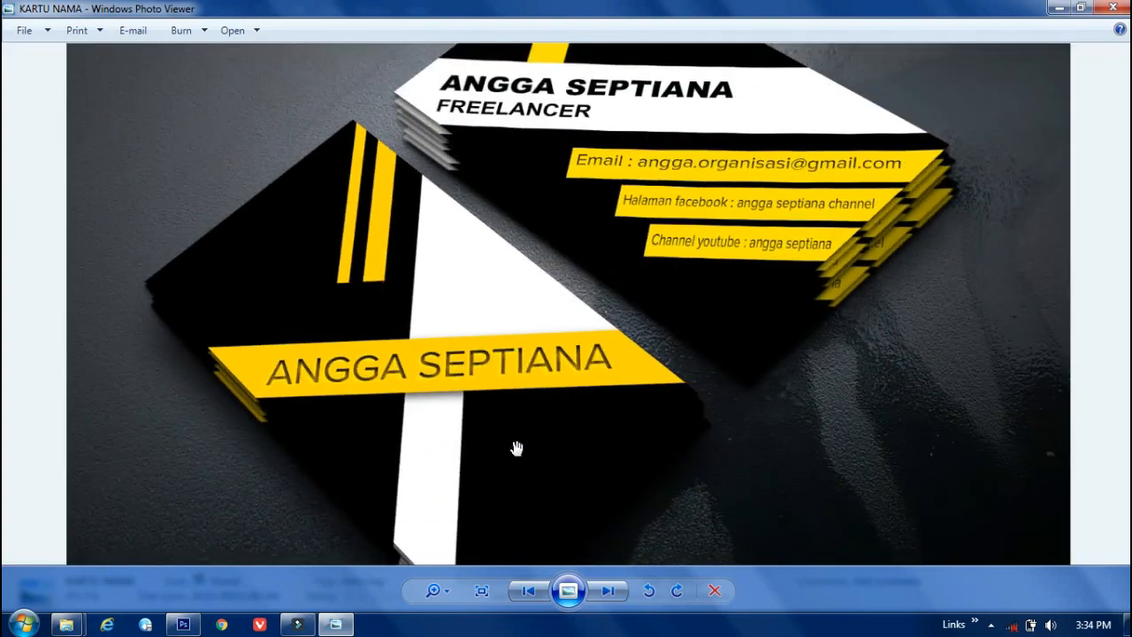
scroll(518, 449, "down", 2)
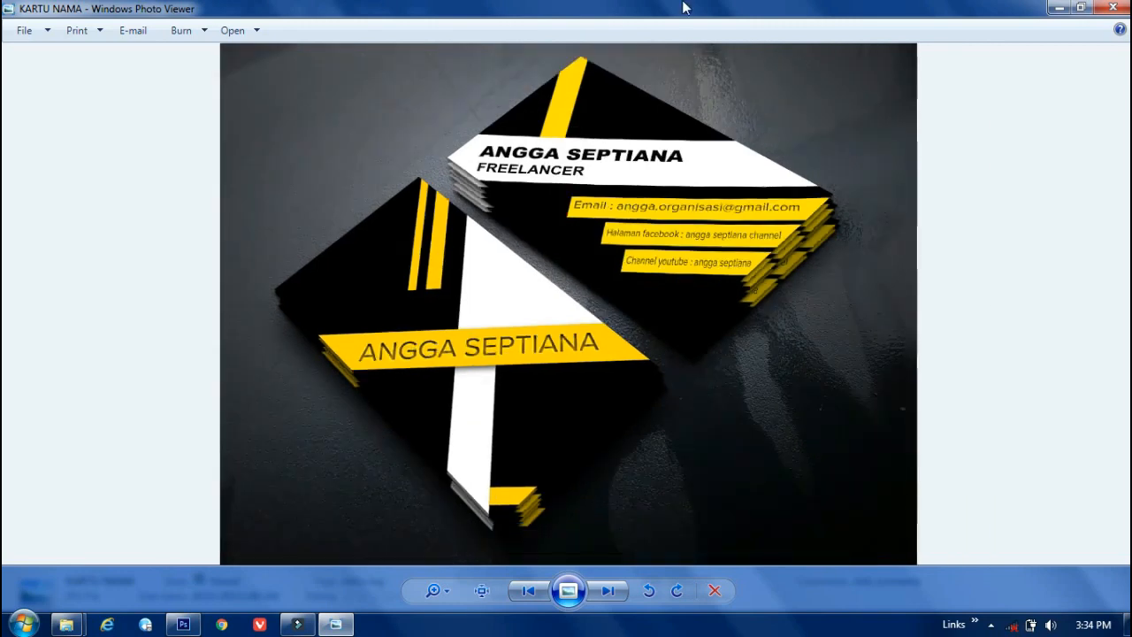